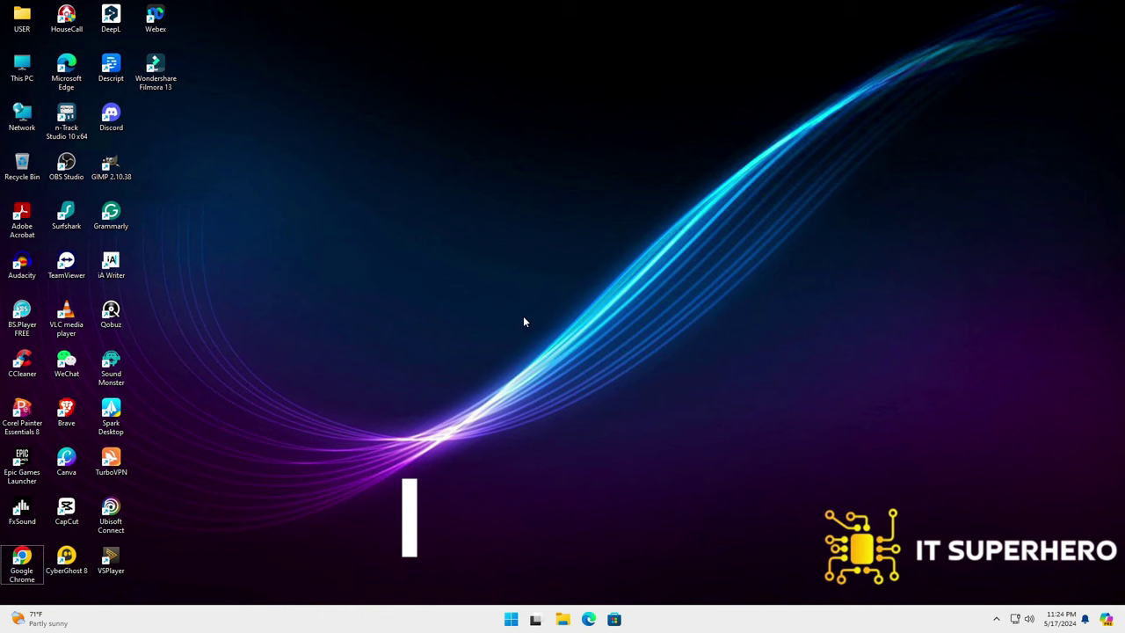
- Check the hidden background apps in the system tray and view system resource usage on Task Manager's Performance page
{"action": "left_click", "coordinate": [996, 619]}
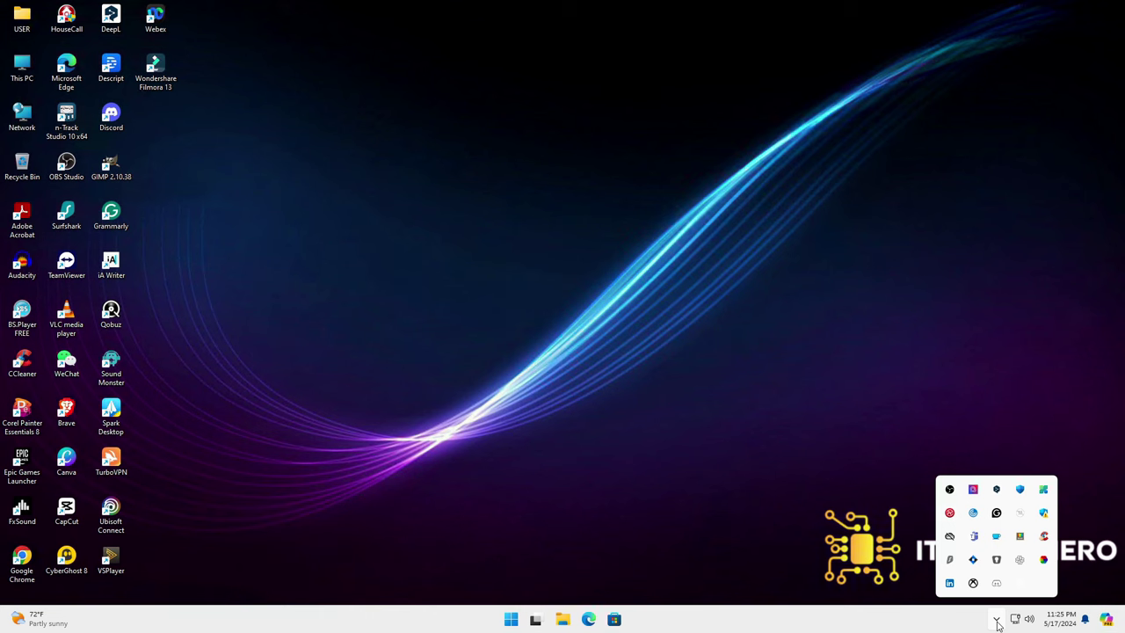
{"action": "left_click", "coordinate": [996, 620]}
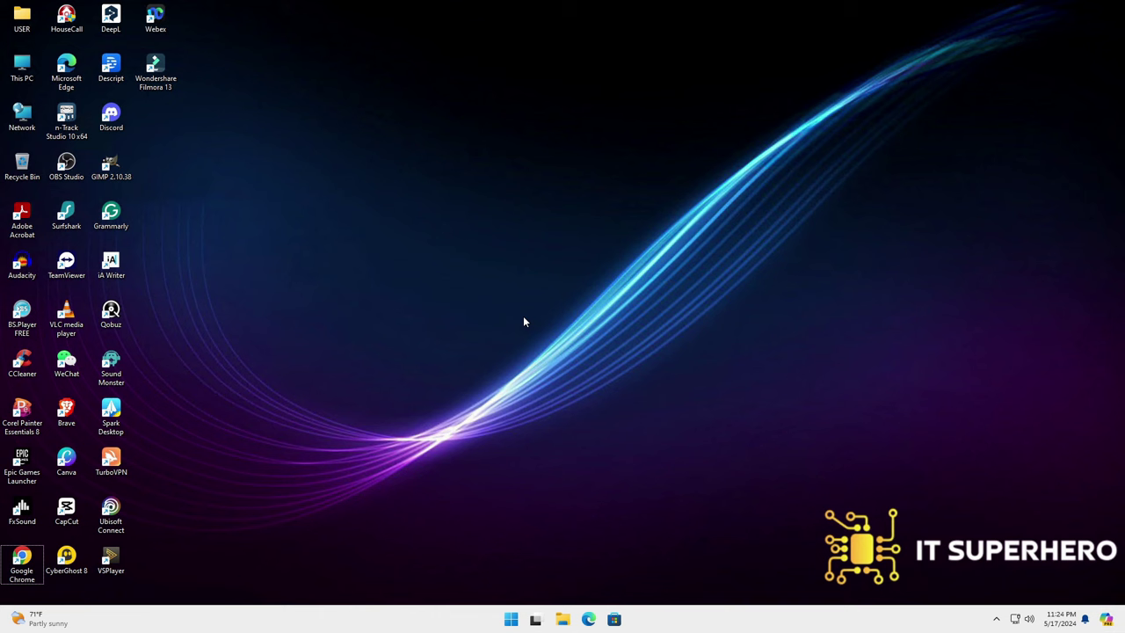
{"action": "right_click", "coordinate": [666, 619]}
{"action": "left_click", "coordinate": [697, 575]}
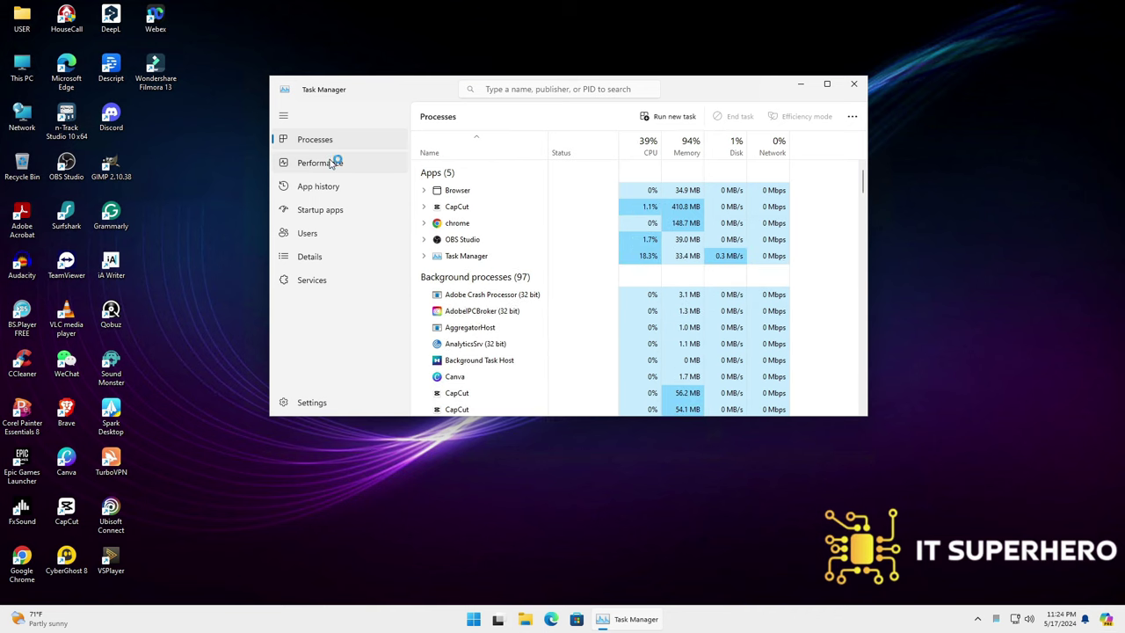
{"action": "left_click", "coordinate": [332, 163]}
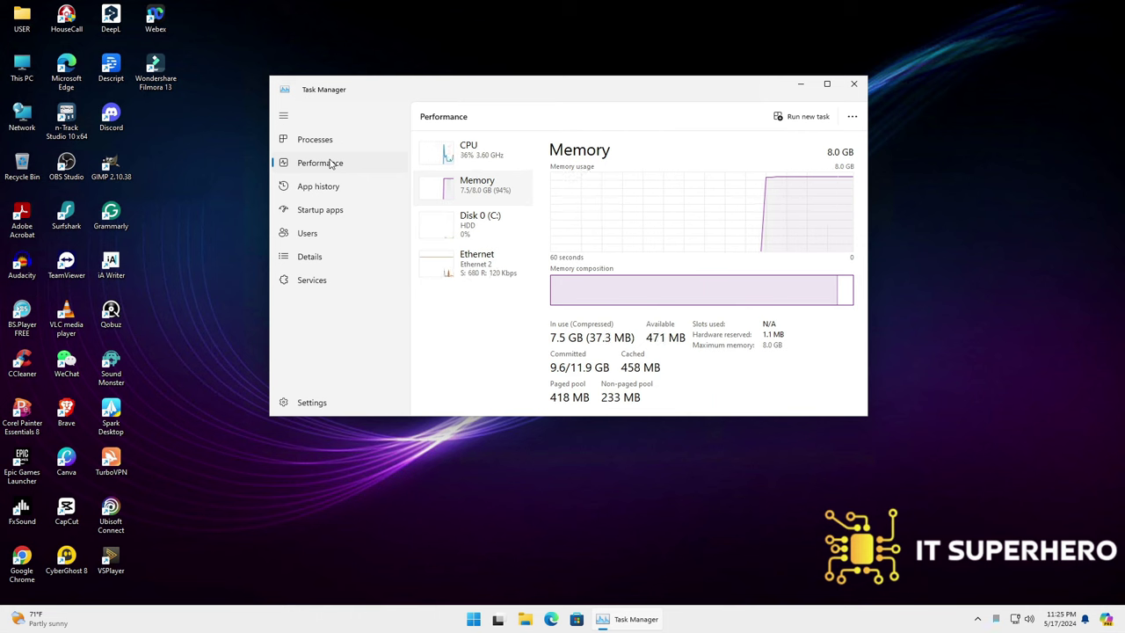
- Disable the enabled startup apps in Task Manager, including Evernote, review the list and close Task Manager
{"action": "left_click", "coordinate": [320, 209]}
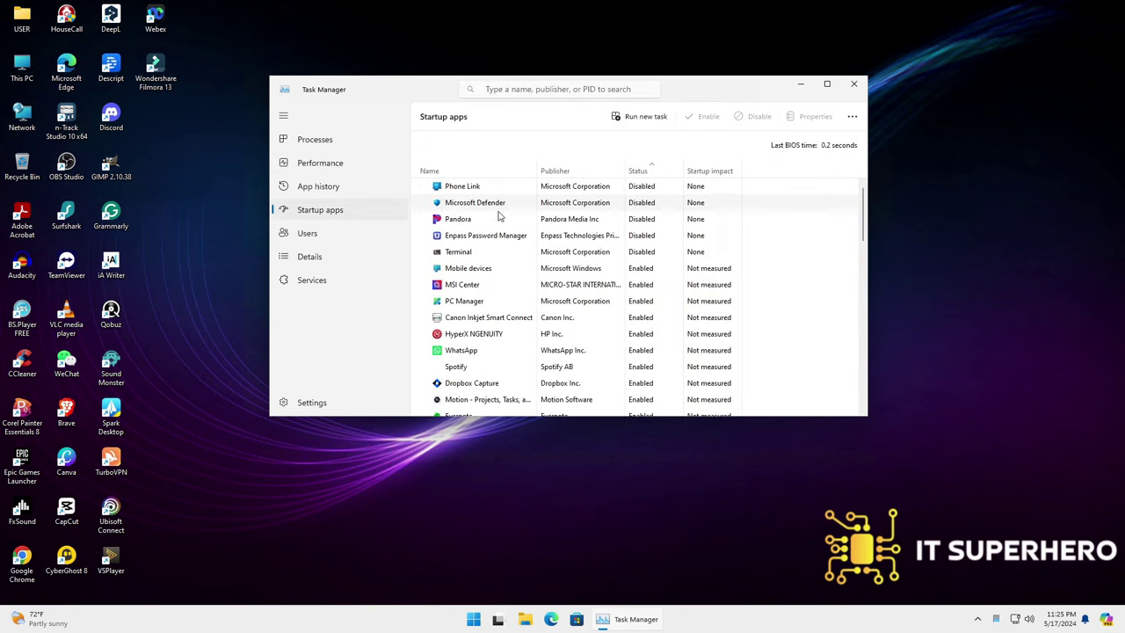
{"action": "left_click", "coordinate": [544, 274]}
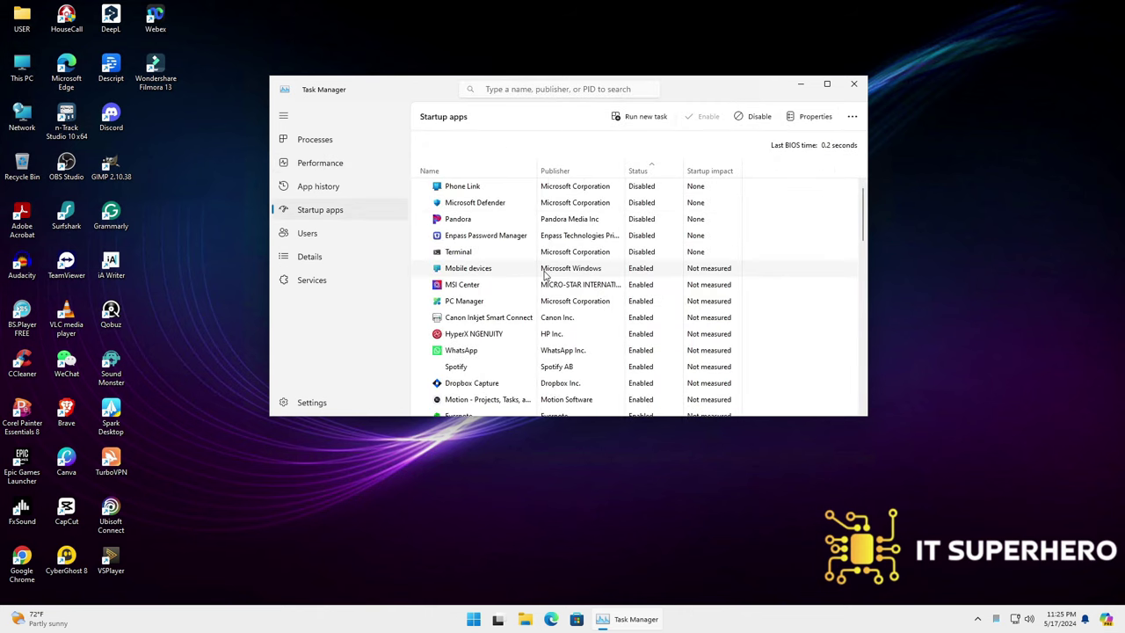
{"action": "scroll", "coordinate": [582, 319], "scroll_direction": "down", "scroll_amount": 10}
{"action": "left_click", "coordinate": [458, 210]}
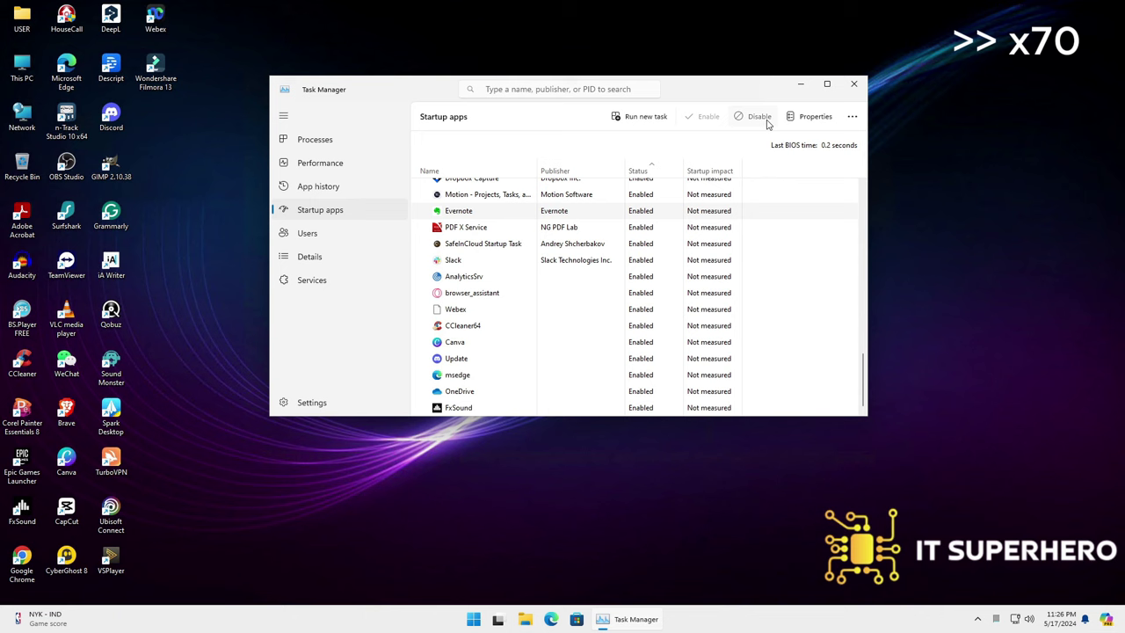
{"action": "left_click", "coordinate": [759, 116]}
{"action": "left_click_drag", "start_coordinate": [862, 377], "coordinate": [865, 202]}
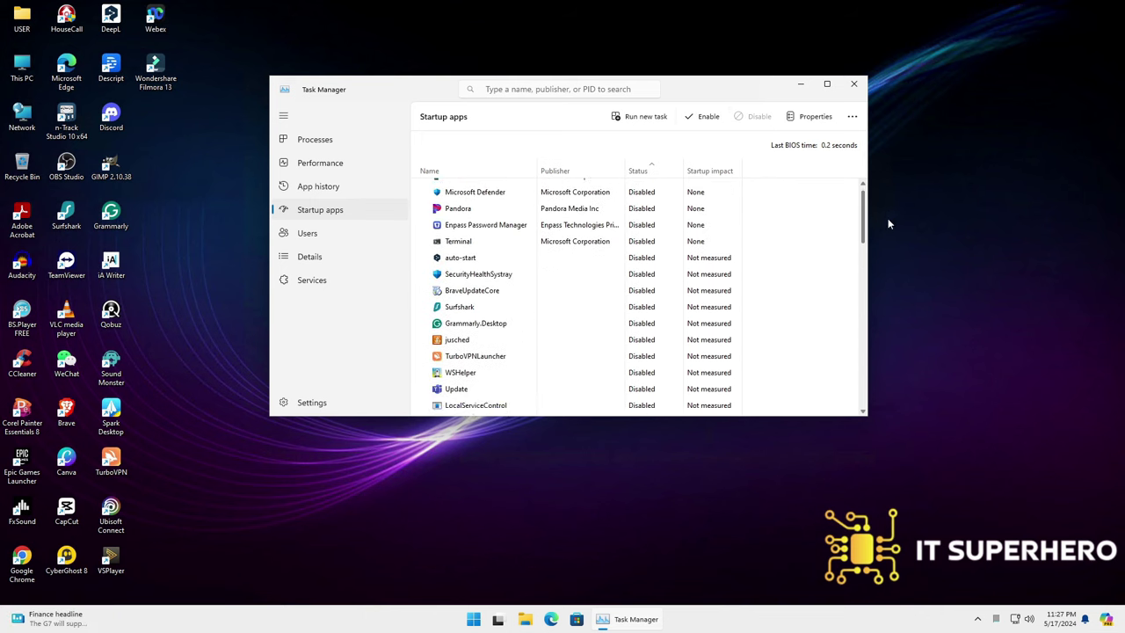
{"action": "scroll", "coordinate": [641, 299], "scroll_direction": "down", "scroll_amount": 10}
{"action": "left_click", "coordinate": [854, 83]}
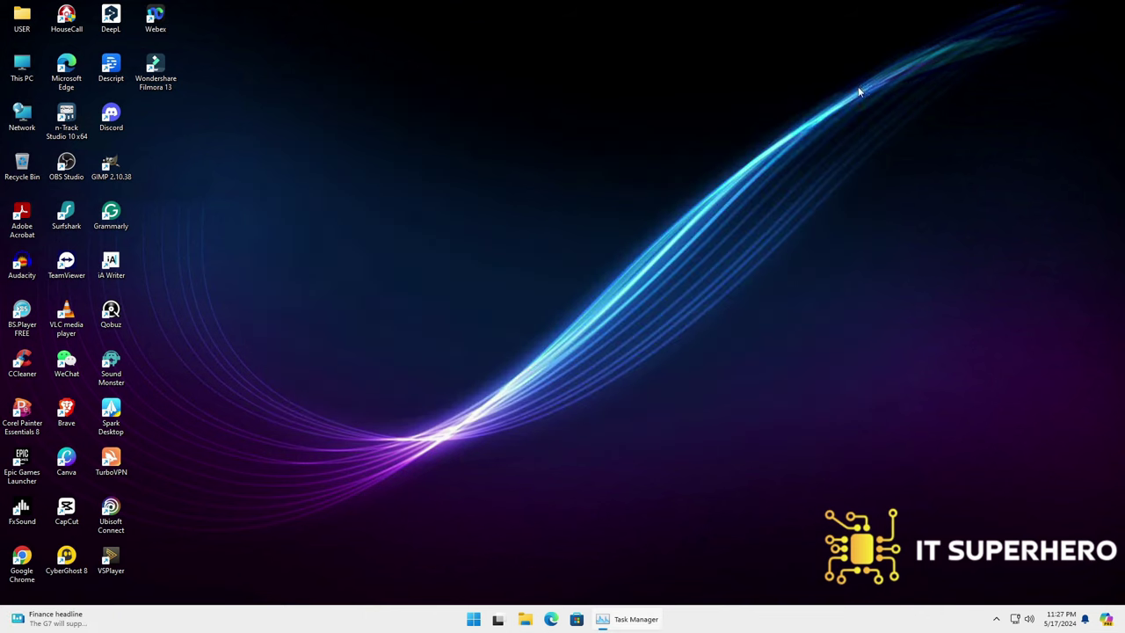
- Restart the computer
{"action": "left_click", "coordinate": [511, 619]}
{"action": "left_click", "coordinate": [709, 579]}
{"action": "left_click", "coordinate": [689, 553]}
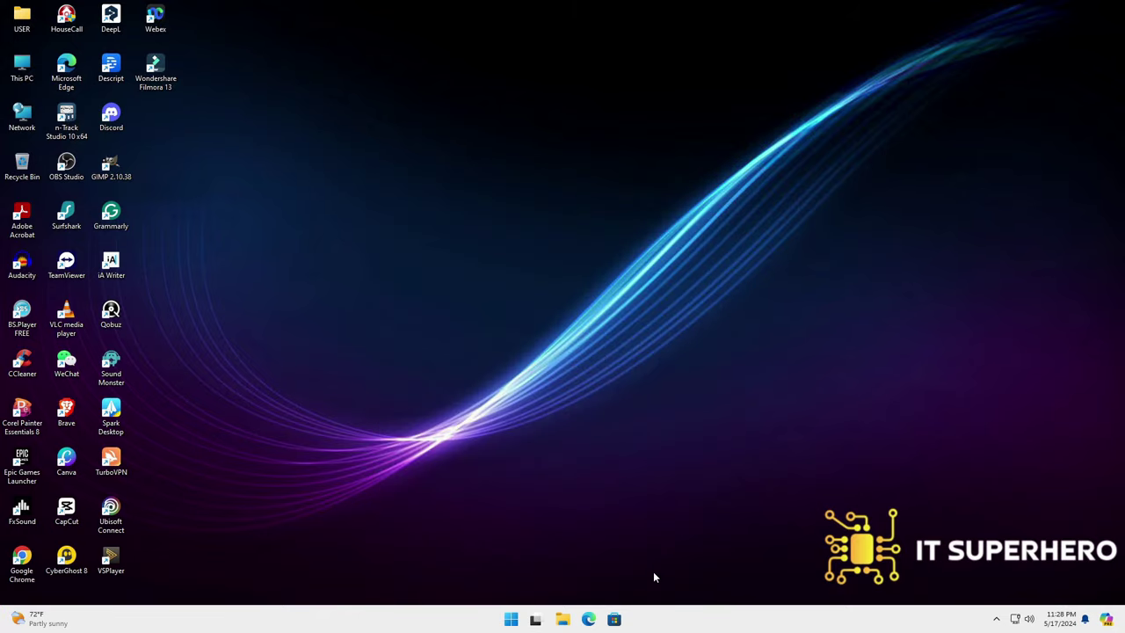
- Reopen Task Manager and check the memory and CPU usage on its Performance page
{"action": "right_click", "coordinate": [678, 618]}
{"action": "left_click", "coordinate": [711, 578]}
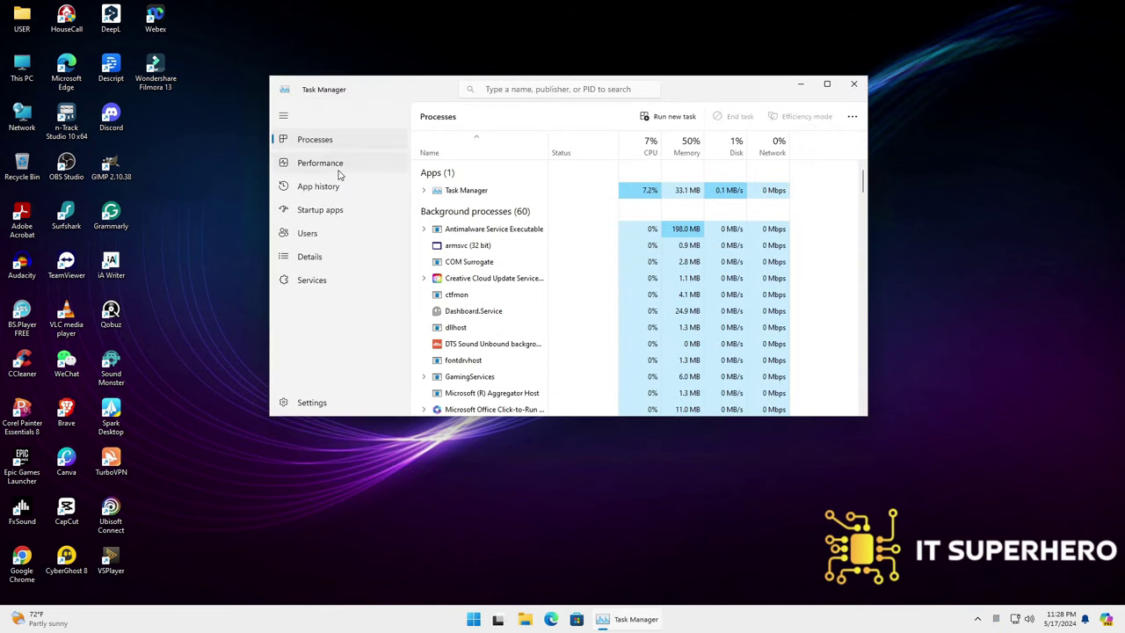
{"action": "left_click", "coordinate": [339, 175]}
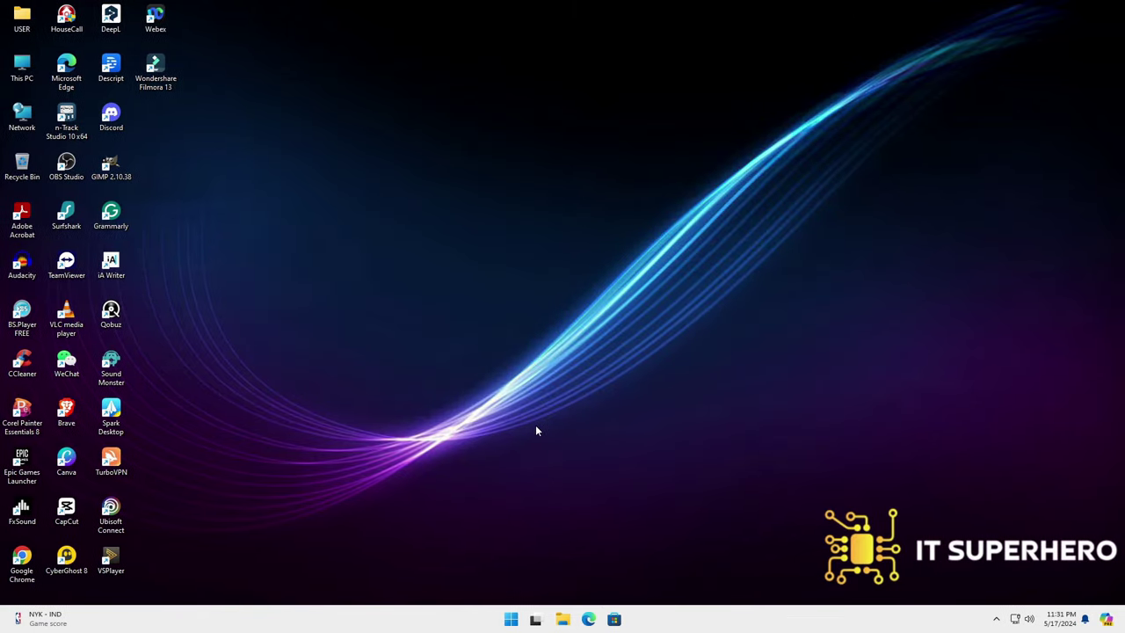
- Search Windows for cleanmgr and open Disk Cleanup
{"action": "left_click", "coordinate": [510, 618]}
{"action": "type", "text": "c"}
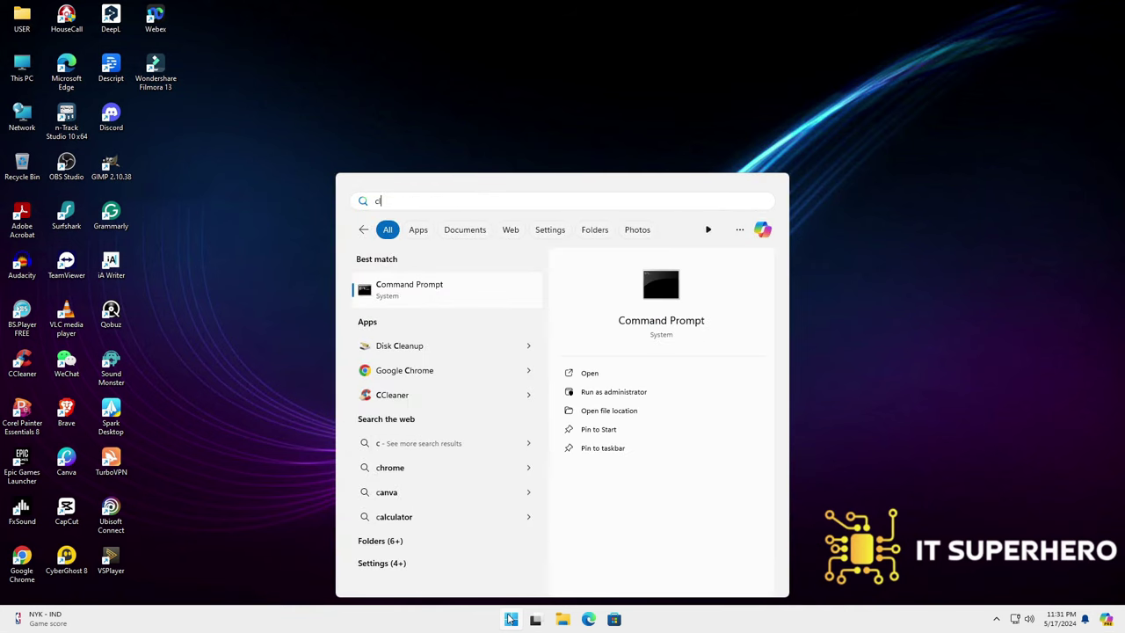
{"action": "type", "text": "leanmgr"}
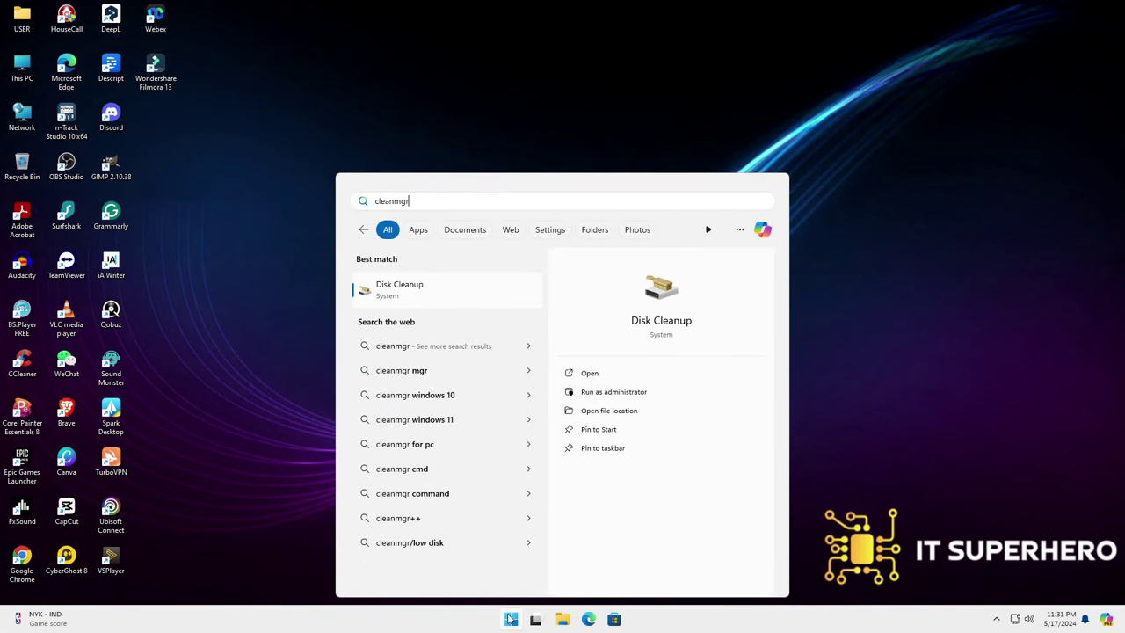
{"action": "left_click", "coordinate": [459, 304]}
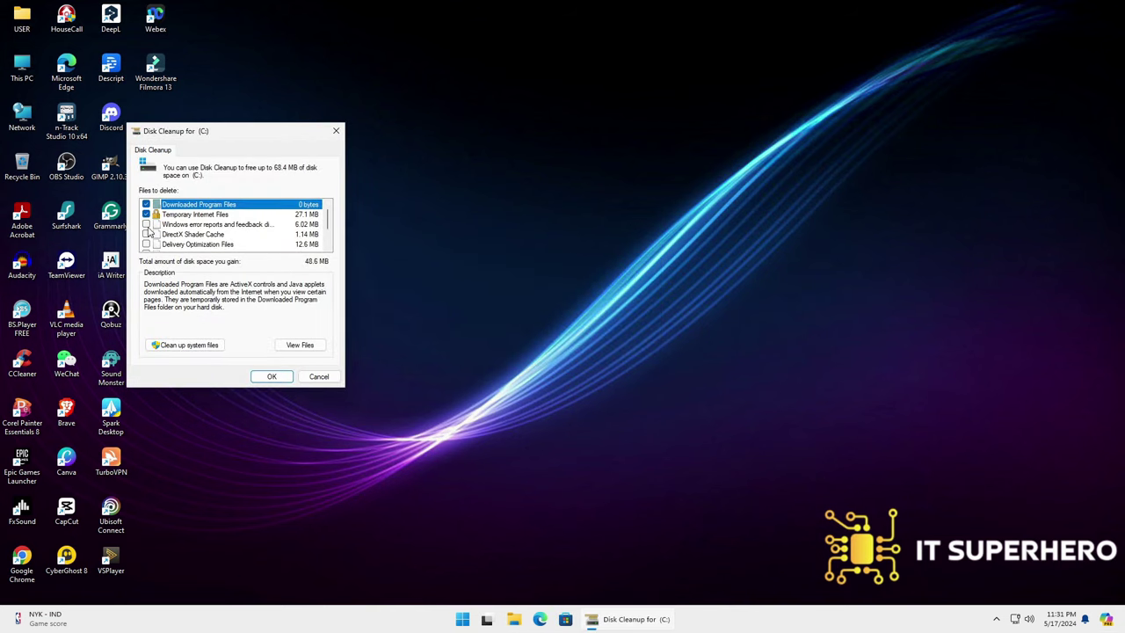
- Add Windows error reports, DirectX Shader Cache, Delivery Optimization Files, Recycle Bin and Temporary files to the cleanup of drive C: and permanently delete the files
{"action": "left_click", "coordinate": [146, 224]}
{"action": "left_click", "coordinate": [146, 234]}
{"action": "left_click", "coordinate": [146, 244]}
{"action": "scroll", "coordinate": [147, 237], "scroll_direction": "down", "scroll_amount": 1}
{"action": "left_click", "coordinate": [146, 224]}
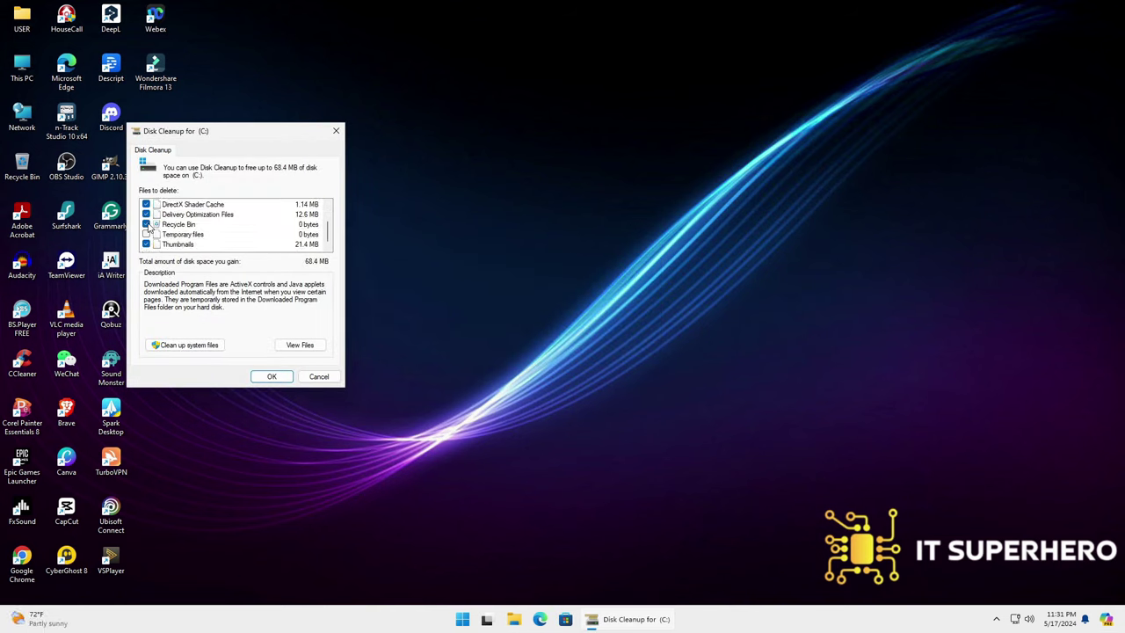
{"action": "left_click", "coordinate": [146, 233]}
{"action": "left_click", "coordinate": [272, 375]}
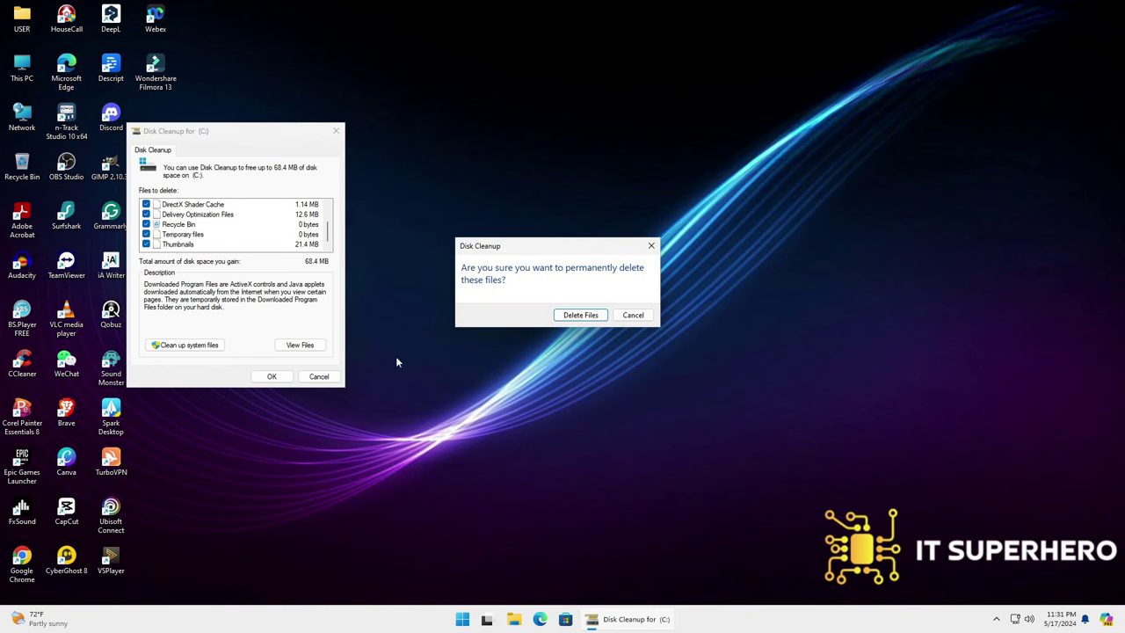
{"action": "left_click", "coordinate": [576, 324]}
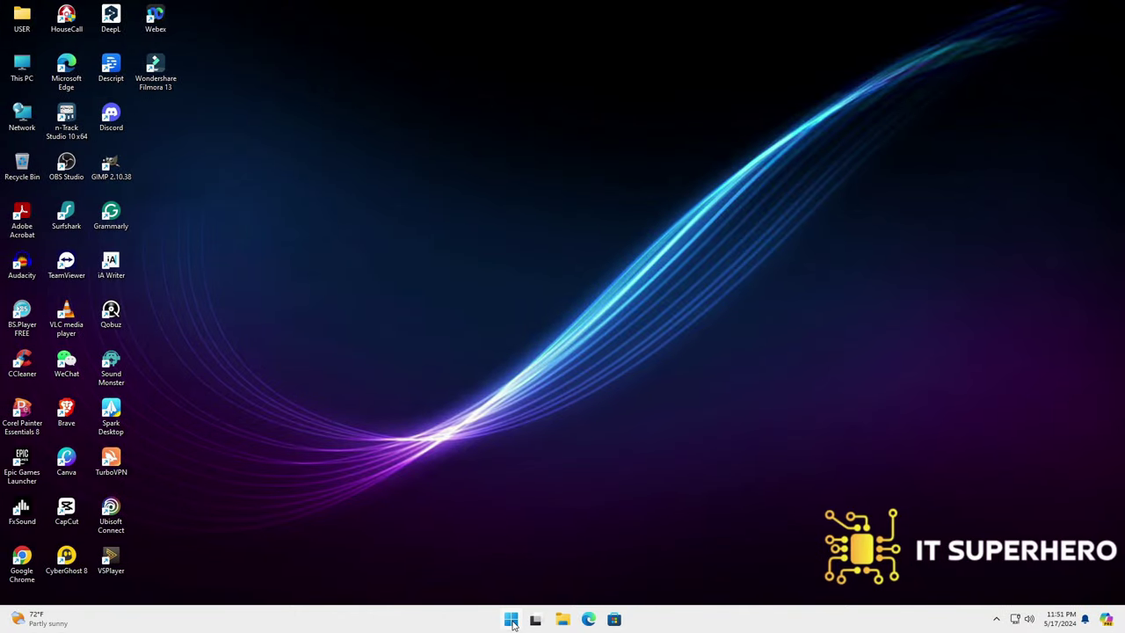
- Open the user's temporary files folder with %temp% and delete all of its contents
{"action": "left_click", "coordinate": [510, 620]}
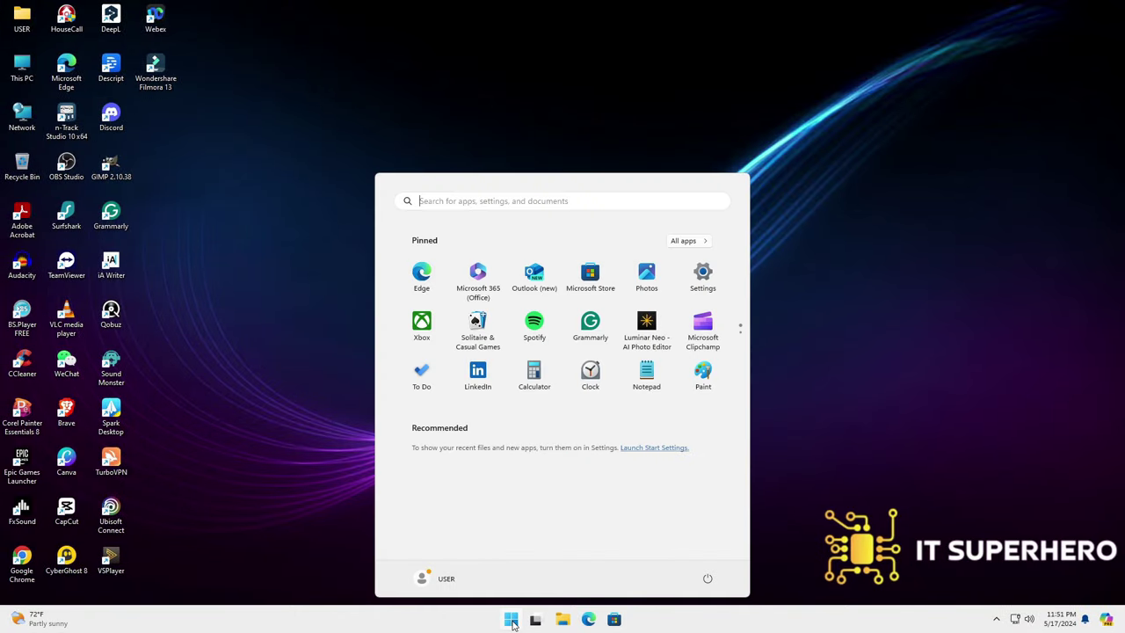
{"action": "type", "text": "%temp"}
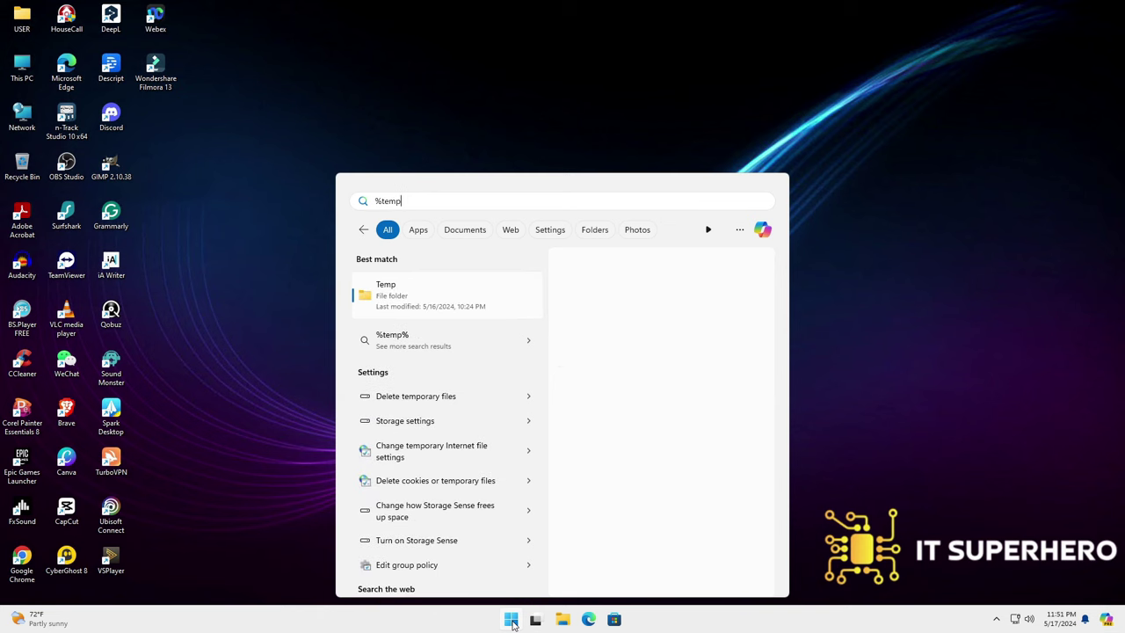
{"action": "type", "text": "%"}
{"action": "key", "text": "Return"}
{"action": "key", "text": "ctrl+a"}
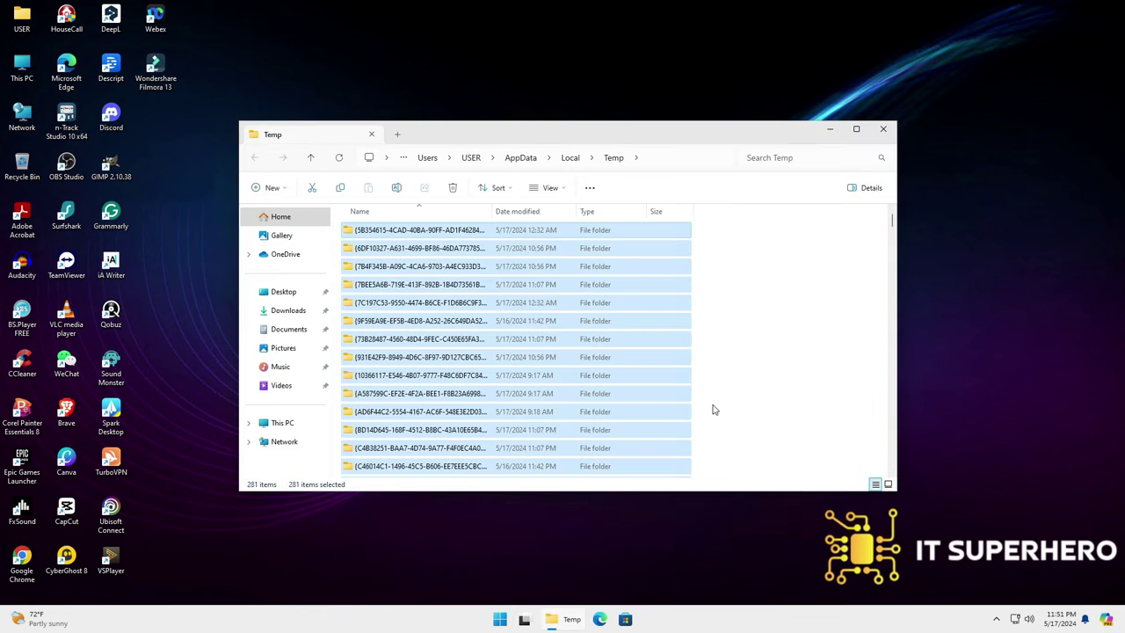
{"action": "key", "text": "Delete"}
{"action": "left_click", "coordinate": [238, 280]}
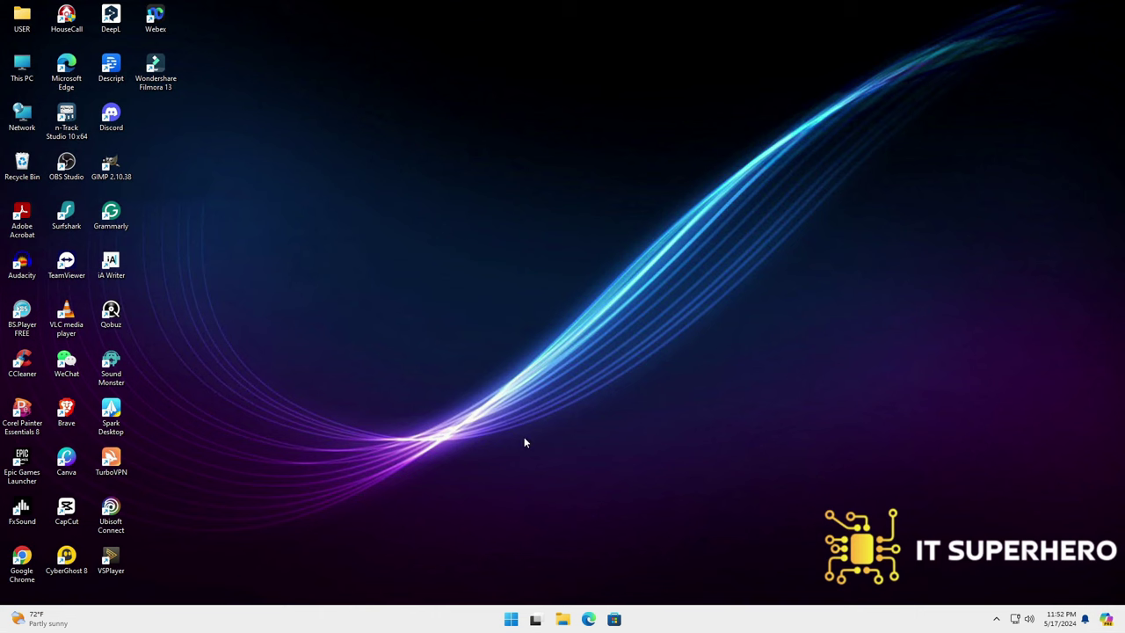
- Open the Windows Prefetch folder by running prefetch and delete all of its contents
{"action": "key", "text": "super+r"}
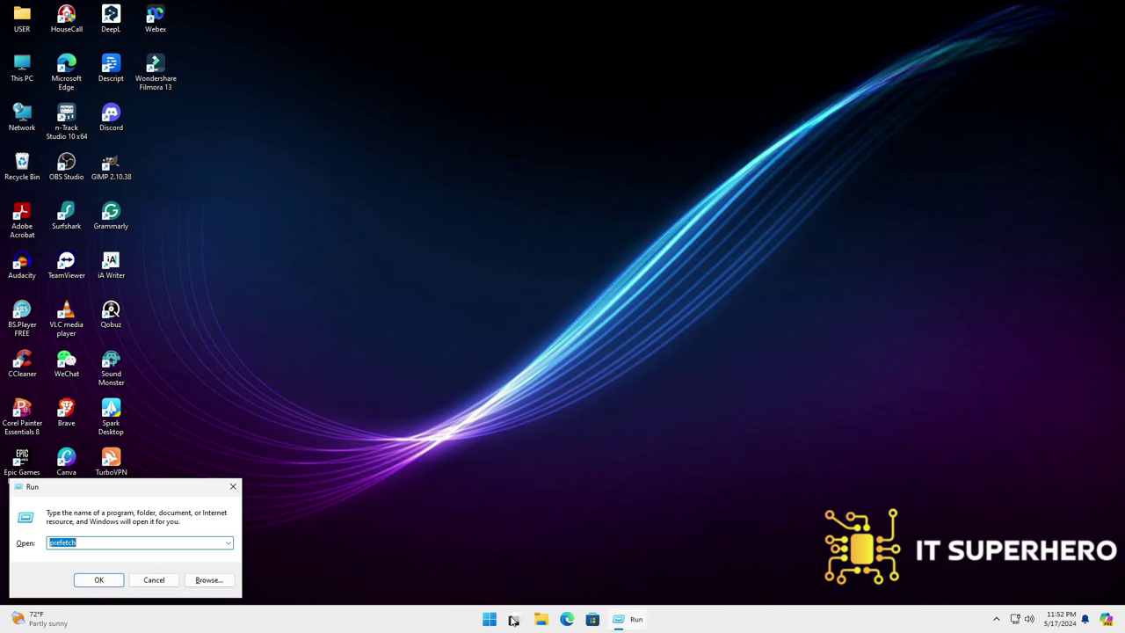
{"action": "key", "text": "Return"}
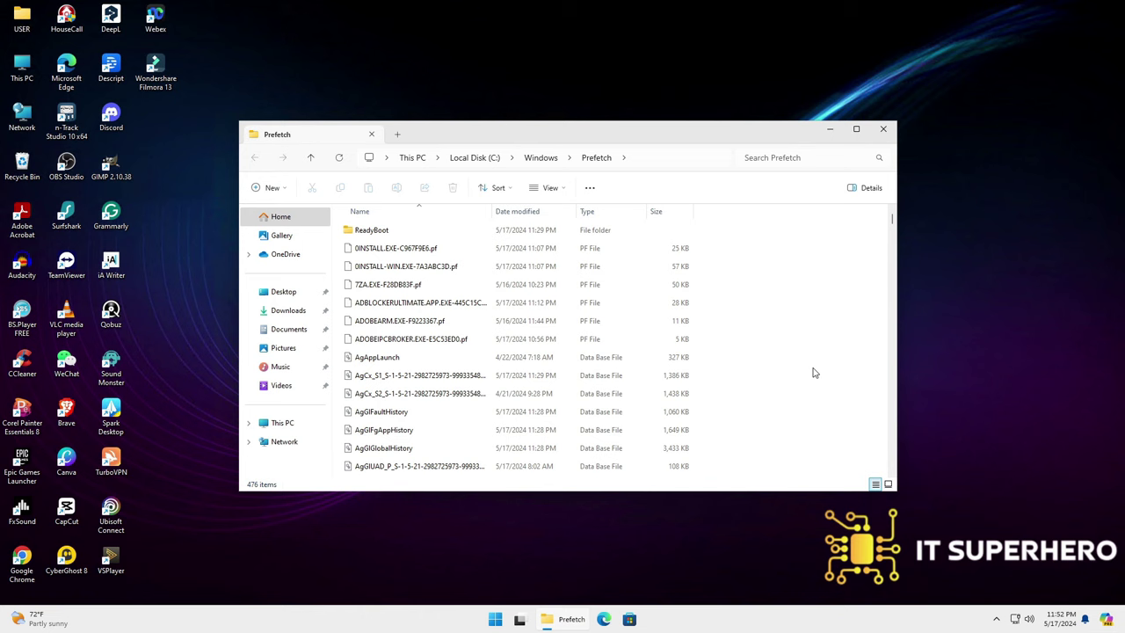
{"action": "key", "text": "ctrl+a"}
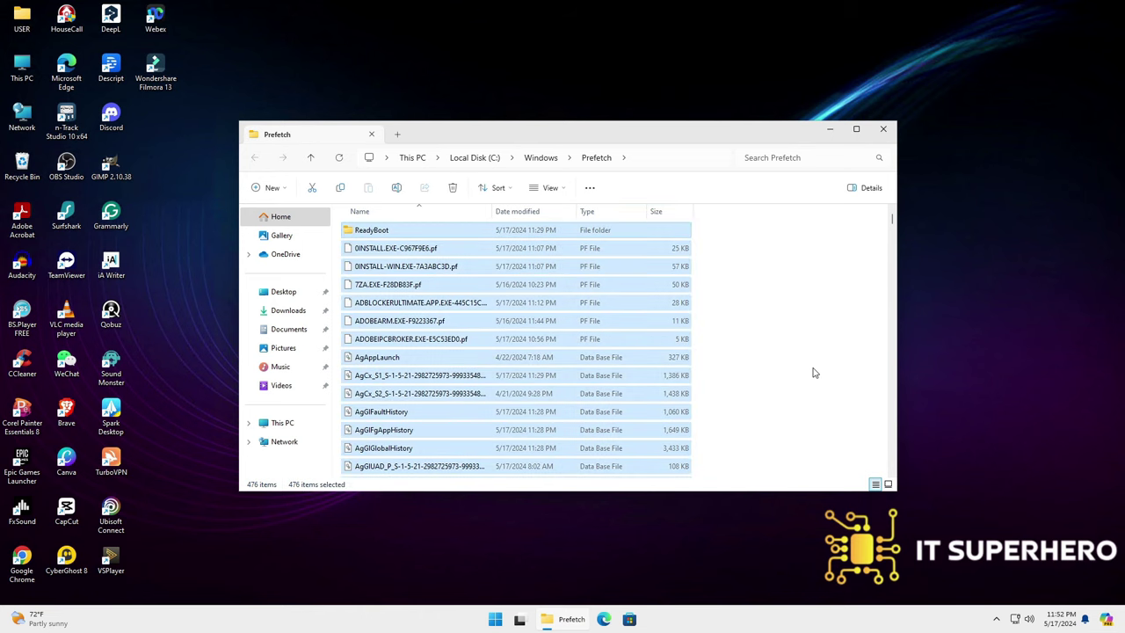
{"action": "key", "text": "Delete"}
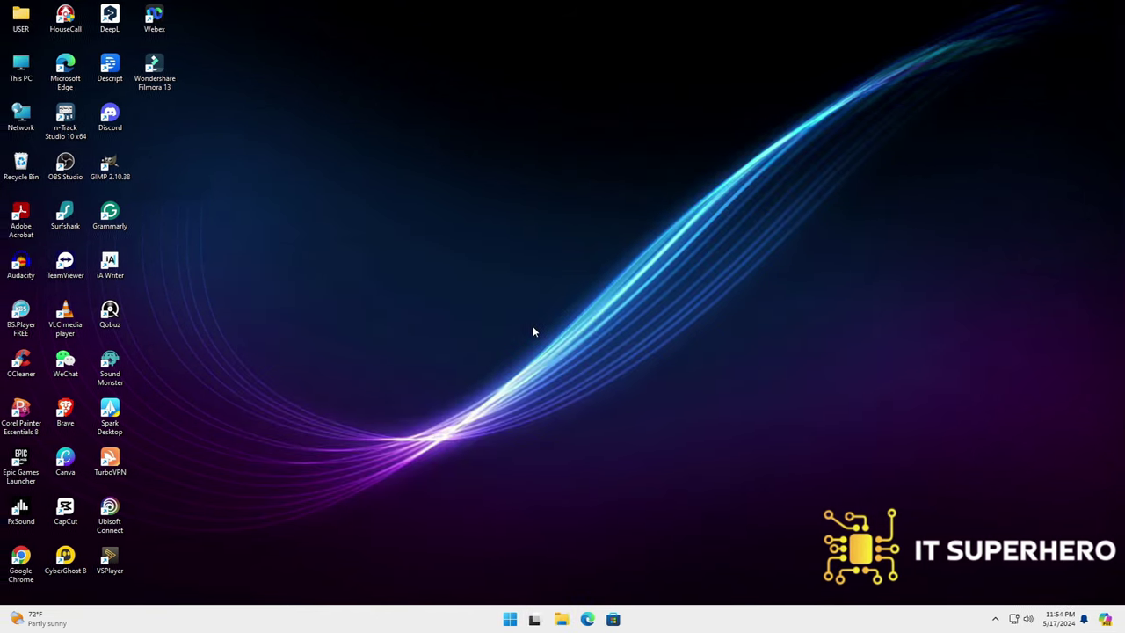
- Turn on Storage Sense in the system storage settings
{"action": "left_click", "coordinate": [510, 618]}
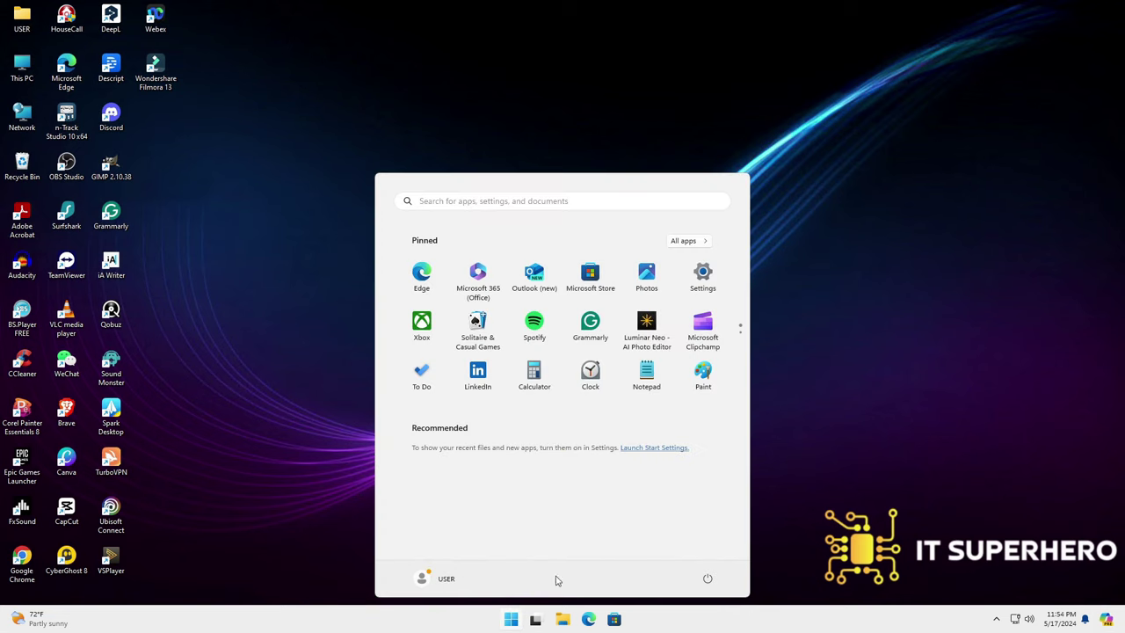
{"action": "left_click", "coordinate": [698, 273]}
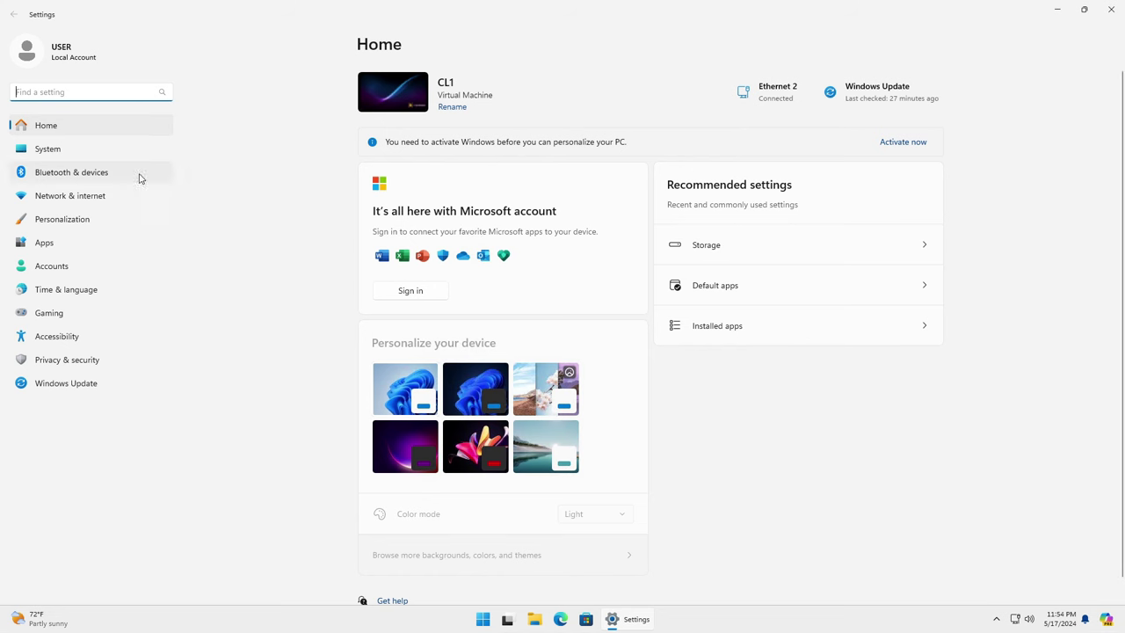
{"action": "left_click", "coordinate": [100, 152]}
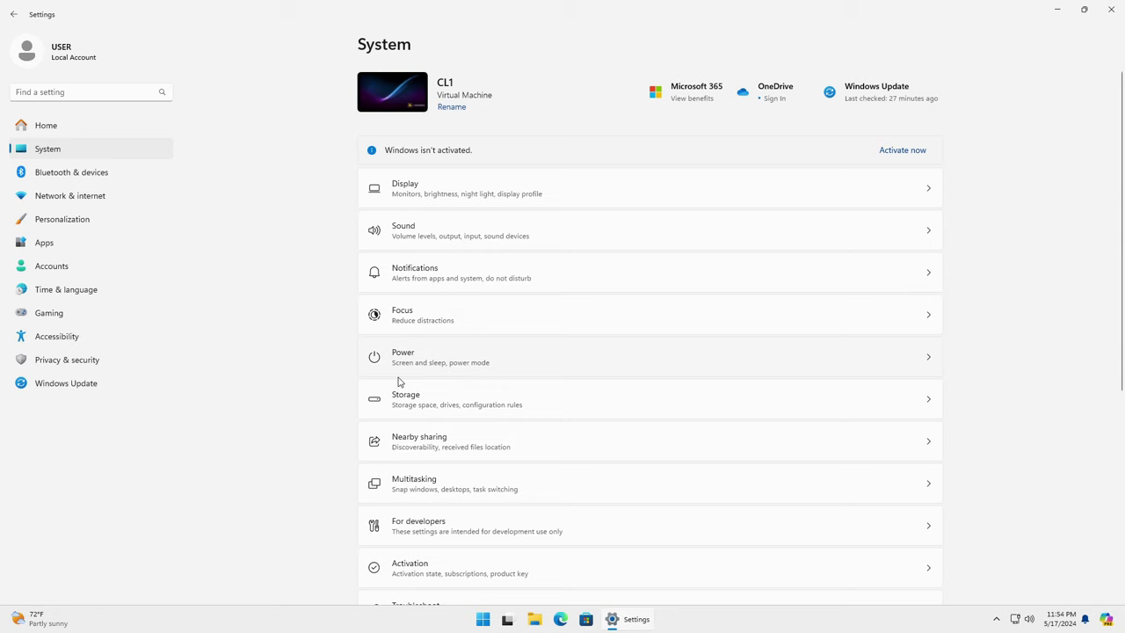
{"action": "left_click", "coordinate": [409, 403]}
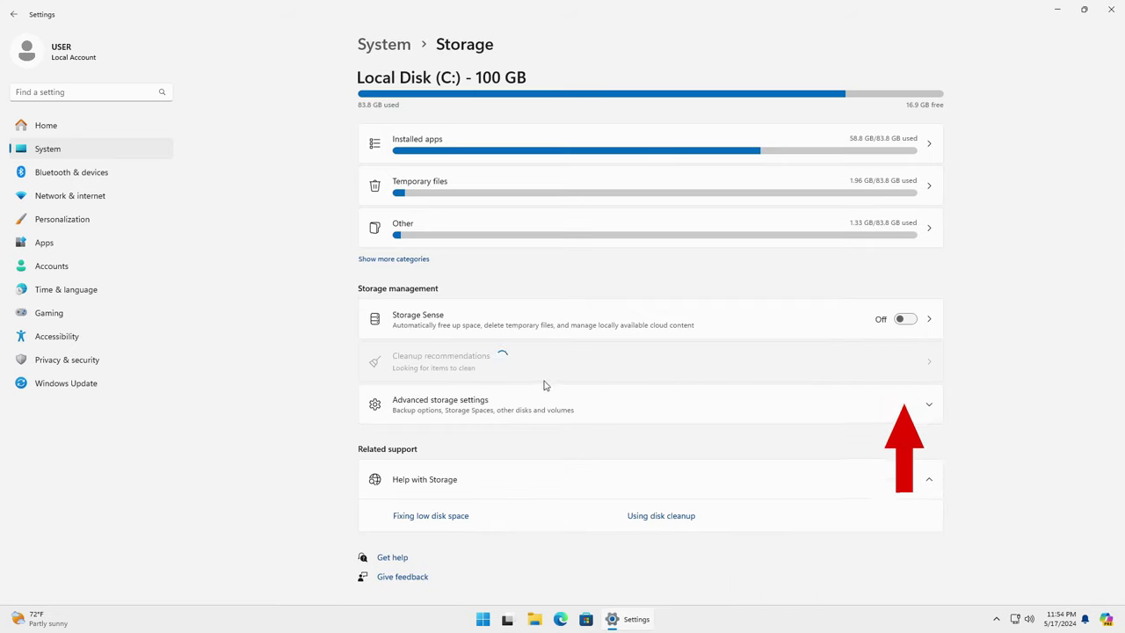
{"action": "left_click", "coordinate": [907, 322]}
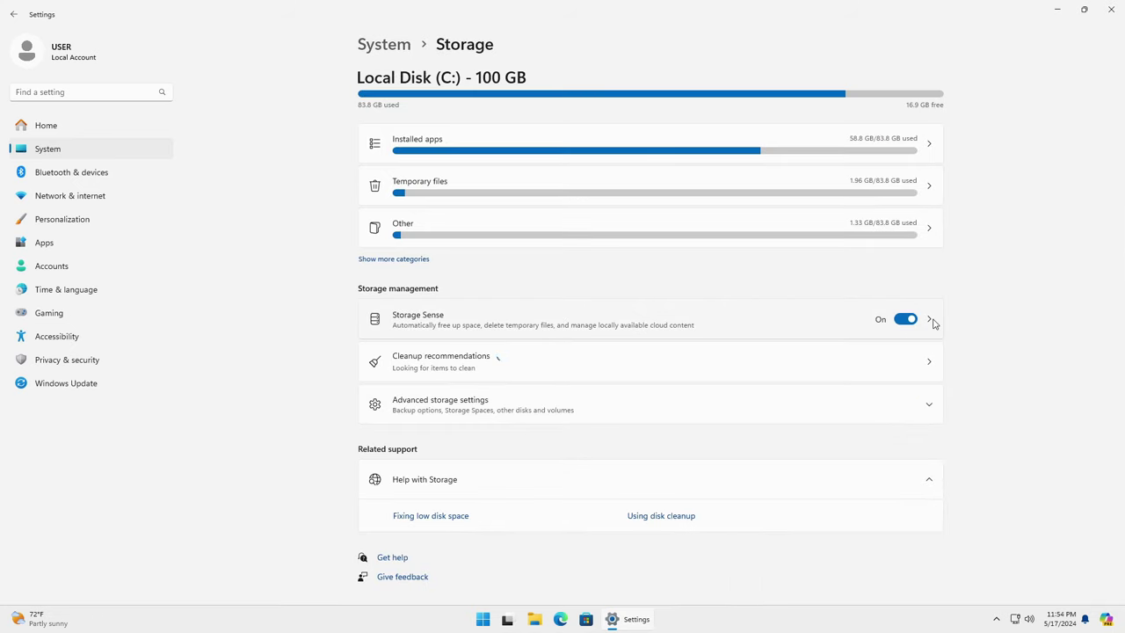
- Configure Storage Sense to delete recycle bin files after 14 days, and run Storage Sense now
{"action": "left_click", "coordinate": [932, 322]}
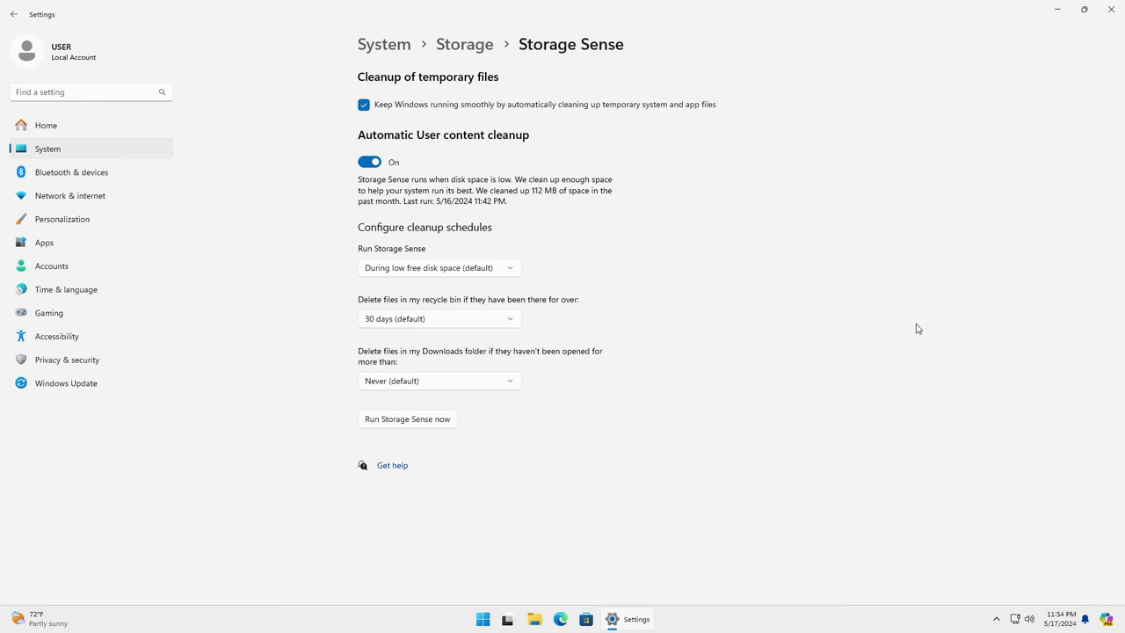
{"action": "left_click", "coordinate": [511, 321]}
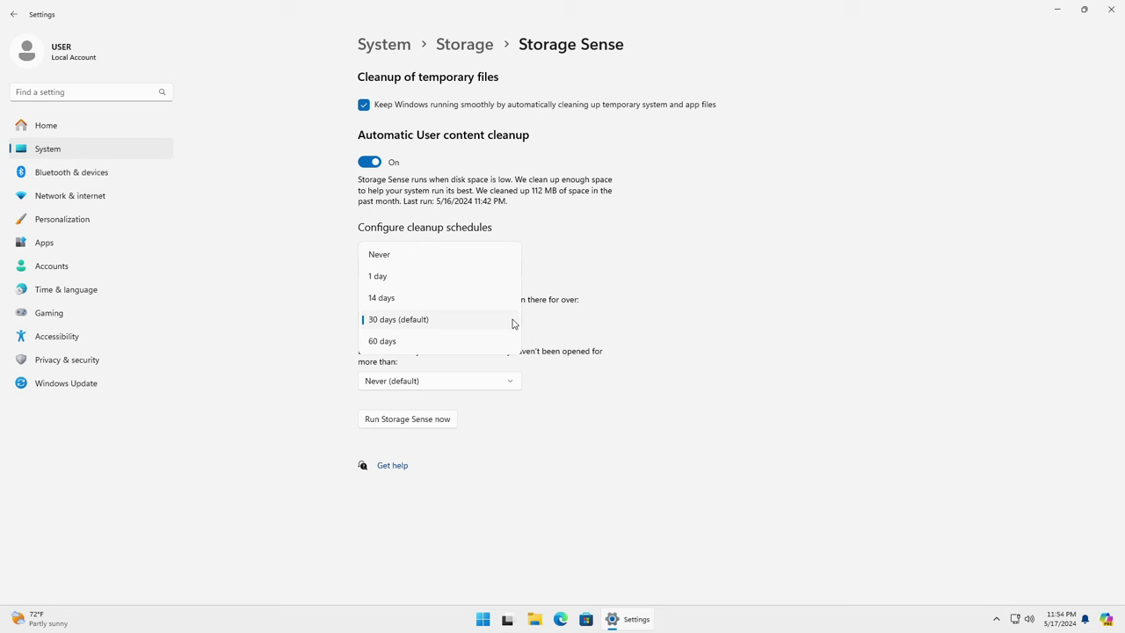
{"action": "left_click", "coordinate": [496, 301]}
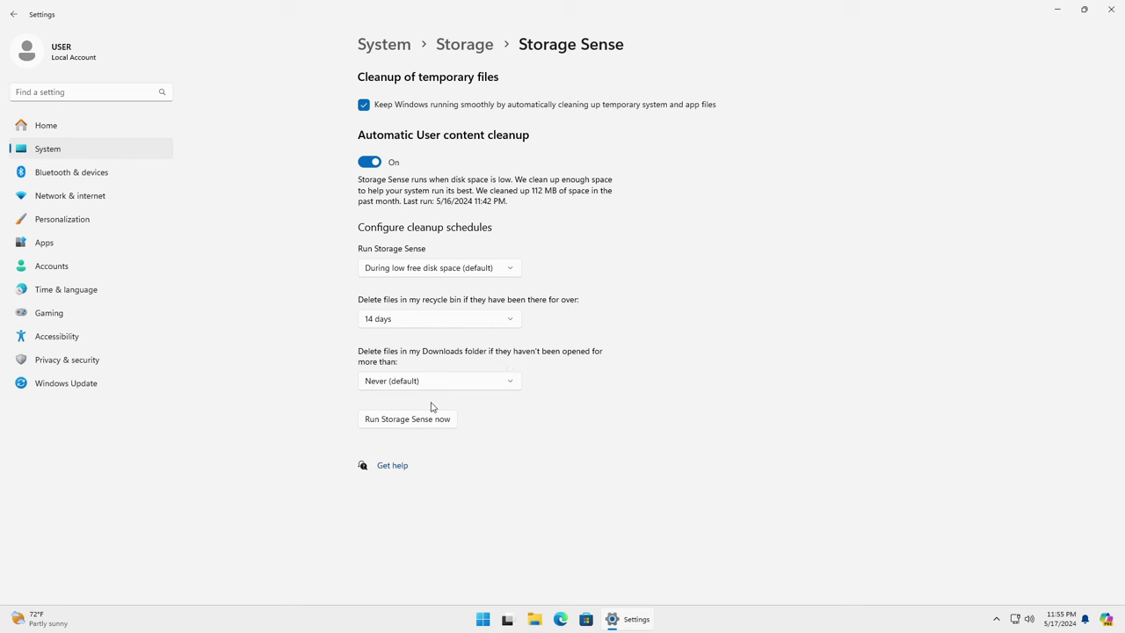
{"action": "left_click", "coordinate": [412, 425]}
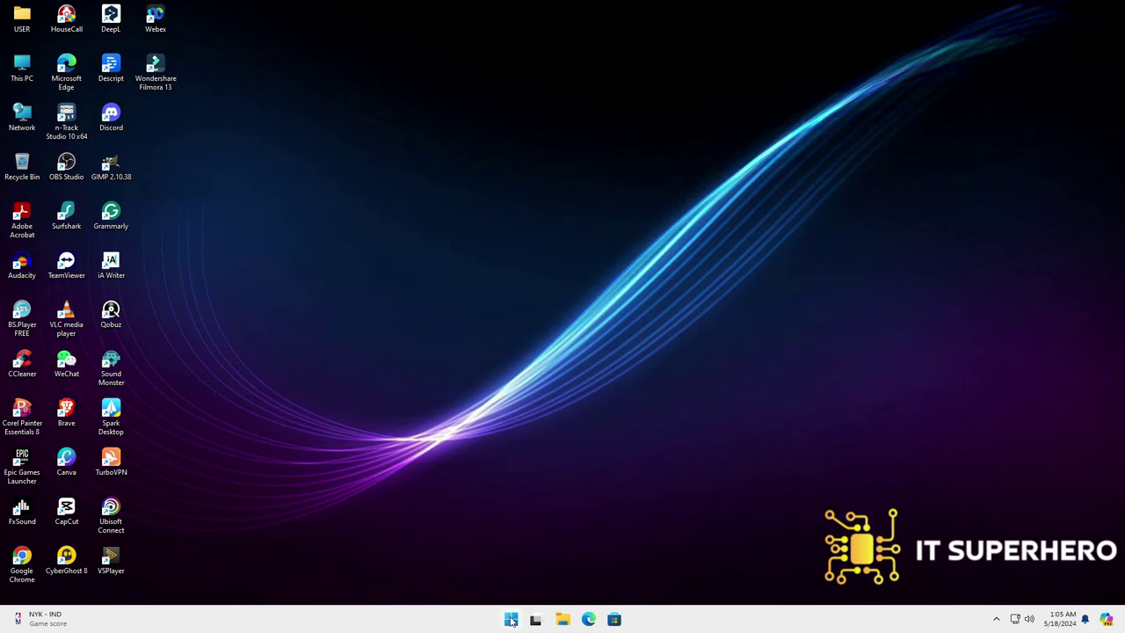
- In the installed apps settings, set AdBlocker Ultimate's background apps permission to Never and return to the app list
{"action": "left_click", "coordinate": [510, 619]}
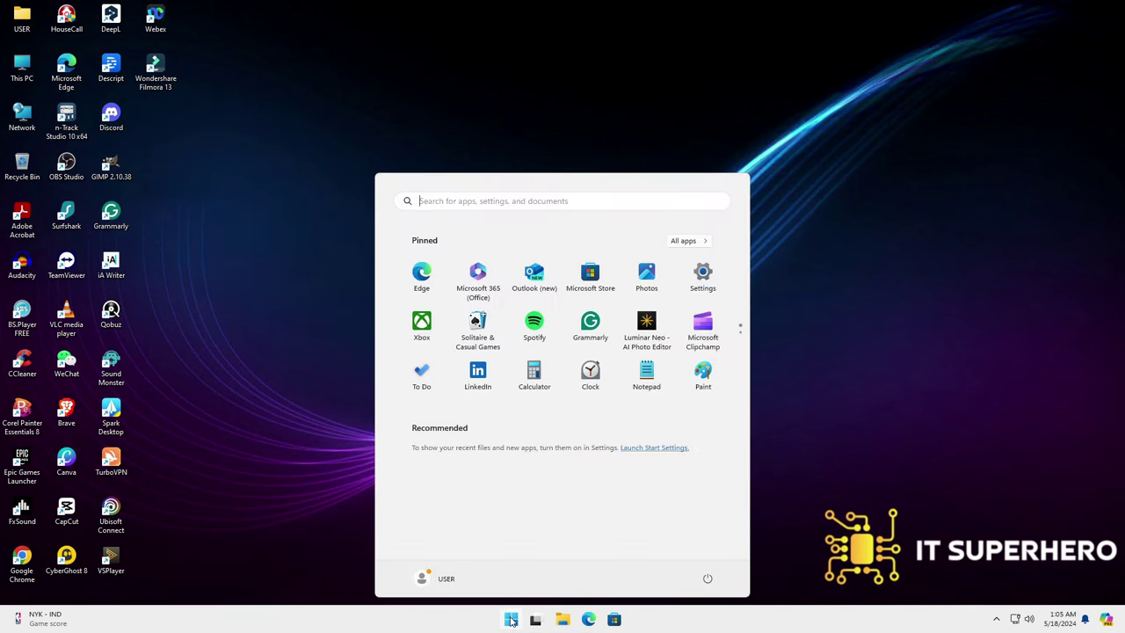
{"action": "left_click", "coordinate": [702, 283]}
{"action": "left_click", "coordinate": [39, 241]}
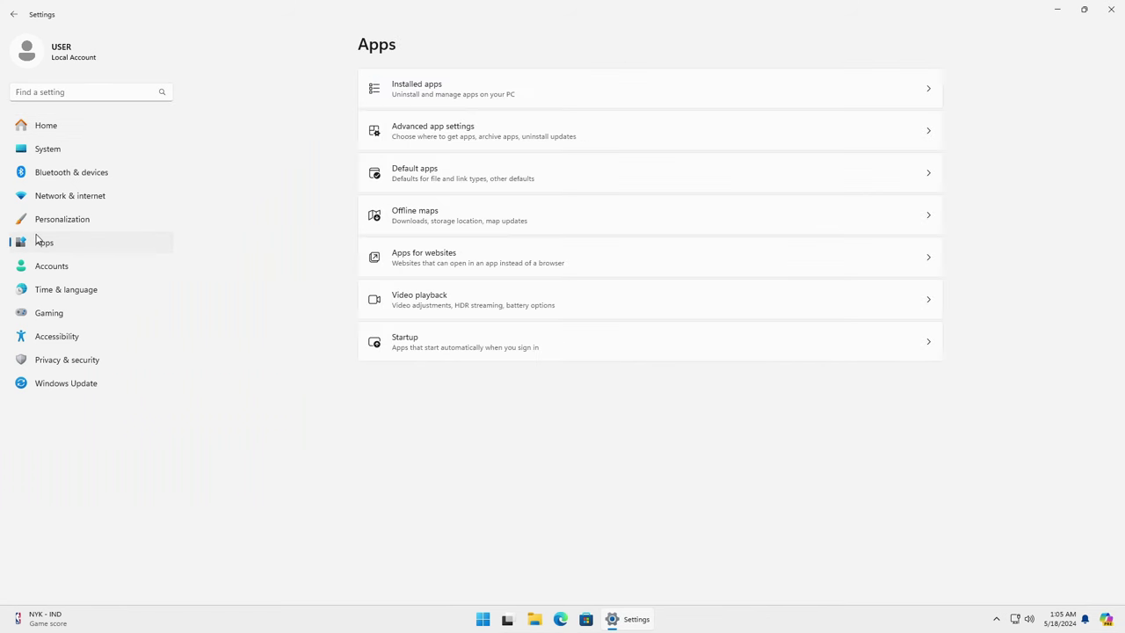
{"action": "left_click", "coordinate": [539, 90]}
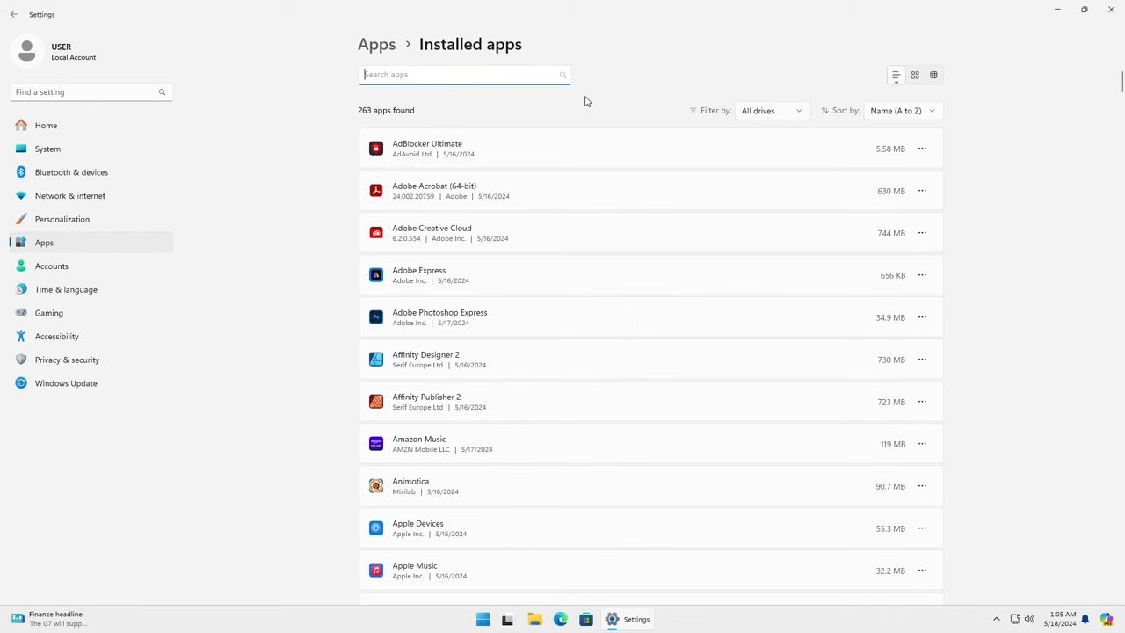
{"action": "left_click", "coordinate": [921, 149]}
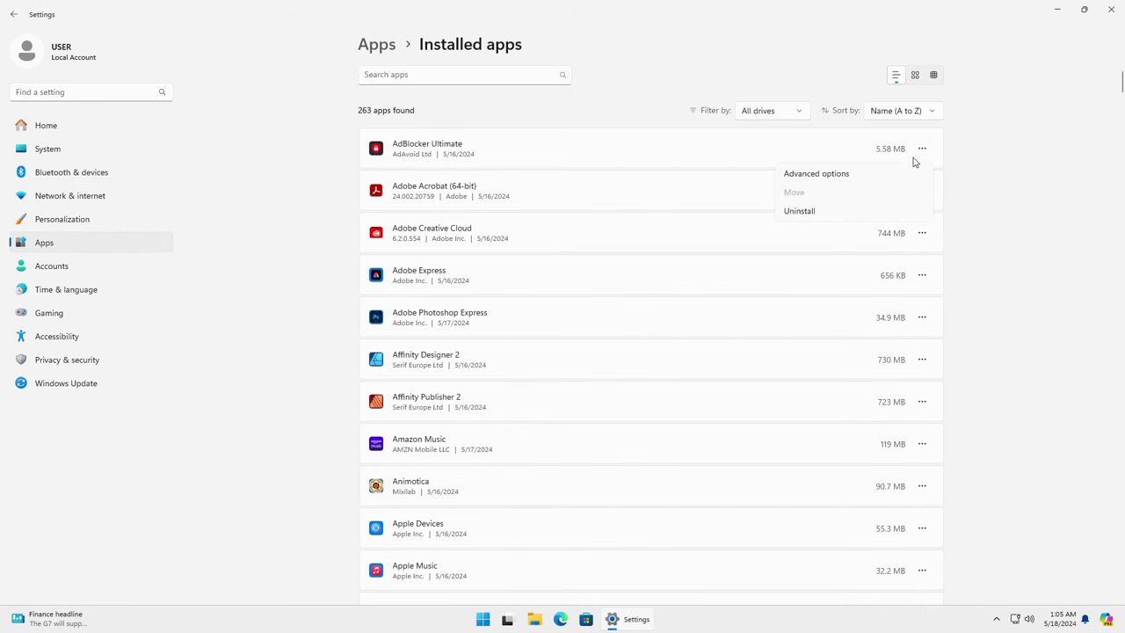
{"action": "left_click", "coordinate": [897, 178]}
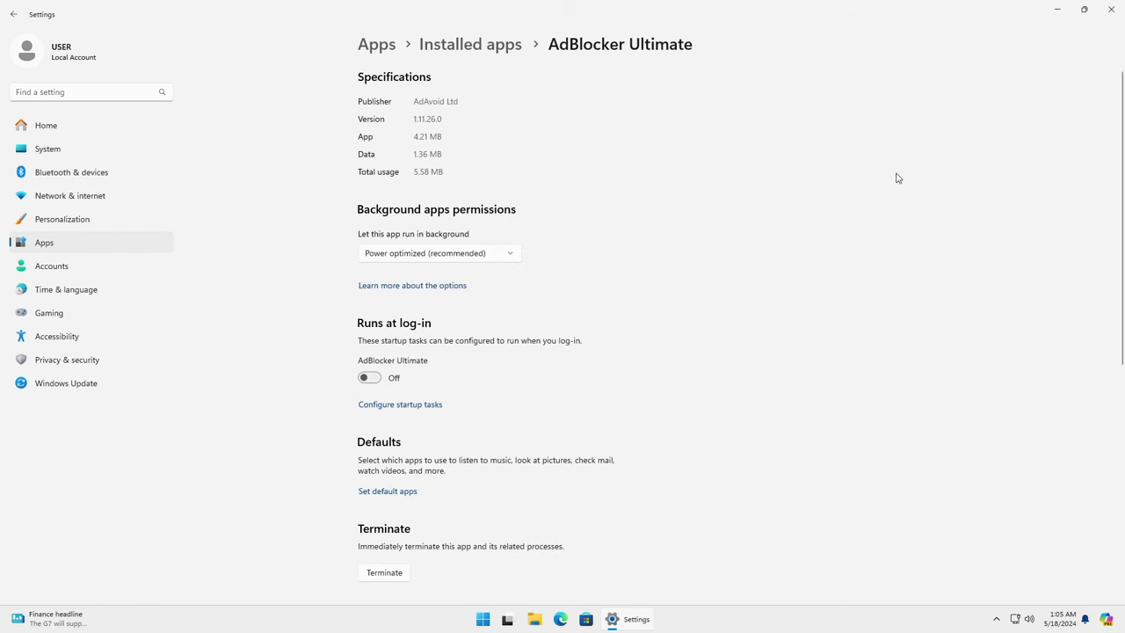
{"action": "left_click", "coordinate": [503, 254]}
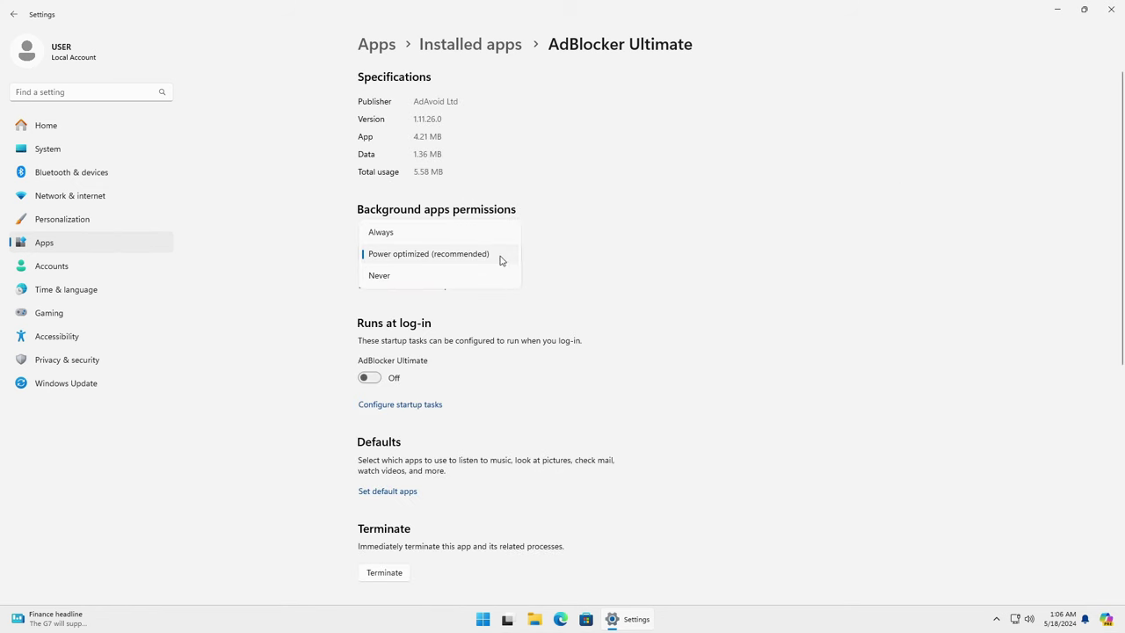
{"action": "left_click", "coordinate": [483, 280]}
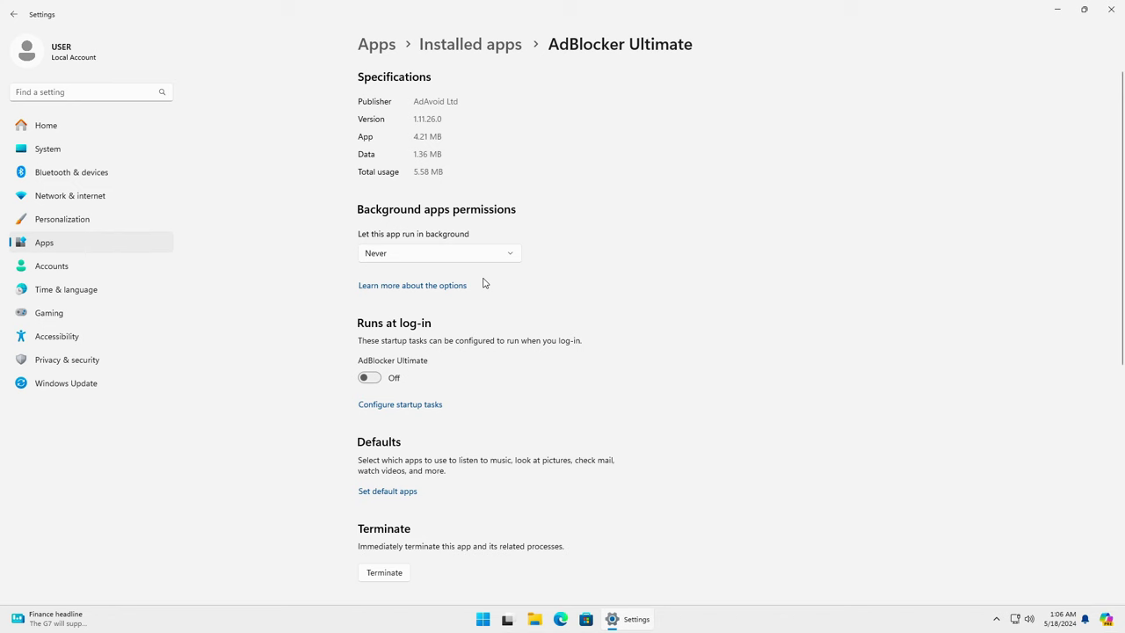
{"action": "left_click", "coordinate": [466, 51]}
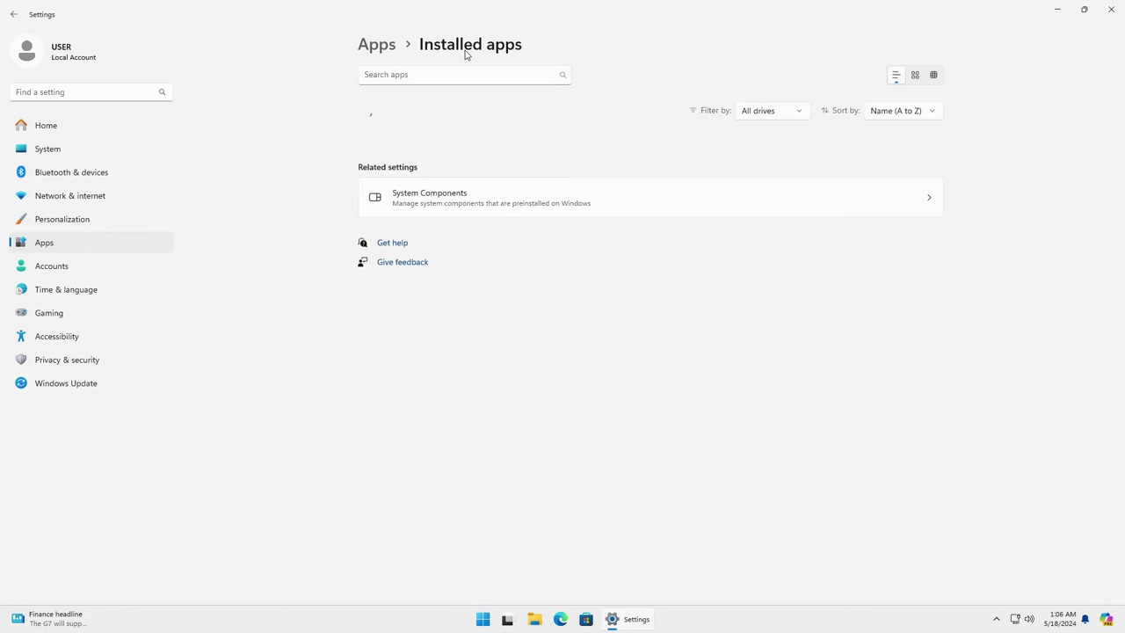
{"action": "scroll", "coordinate": [587, 369], "scroll_direction": "down", "scroll_amount": 15}
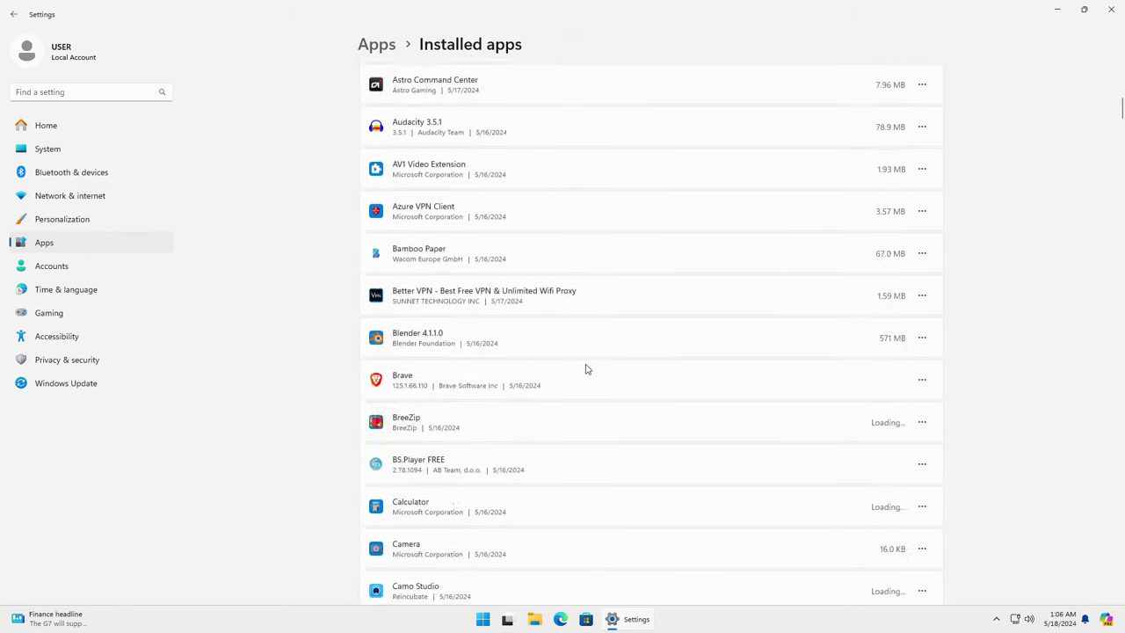
{"action": "scroll", "coordinate": [588, 369], "scroll_direction": "down", "scroll_amount": 20}
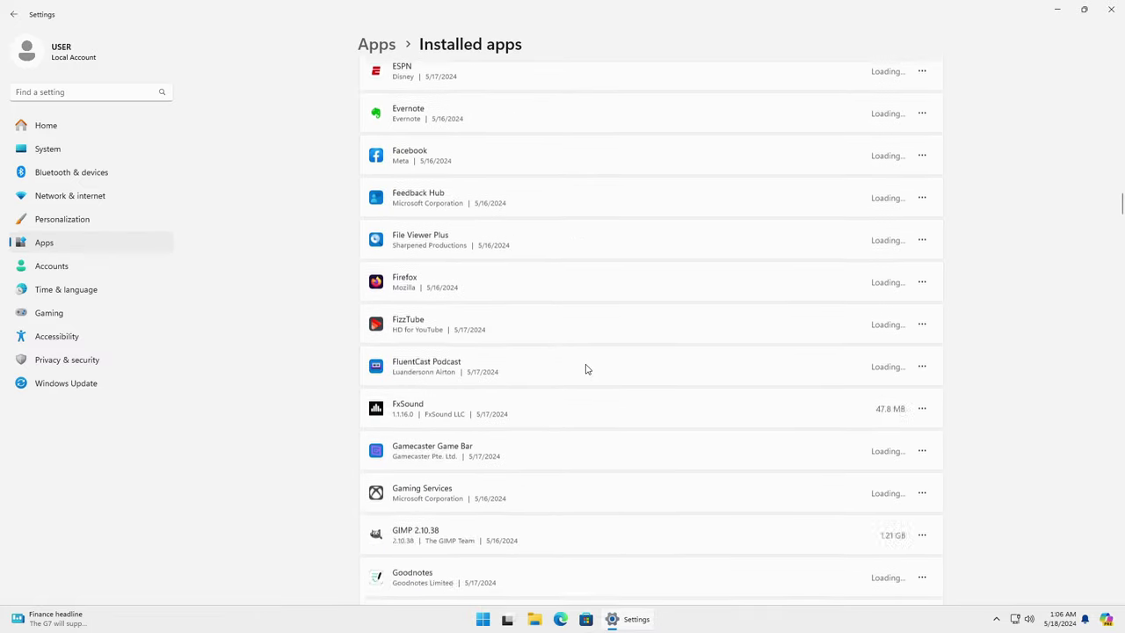
{"action": "scroll", "coordinate": [588, 369], "scroll_direction": "down", "scroll_amount": 10}
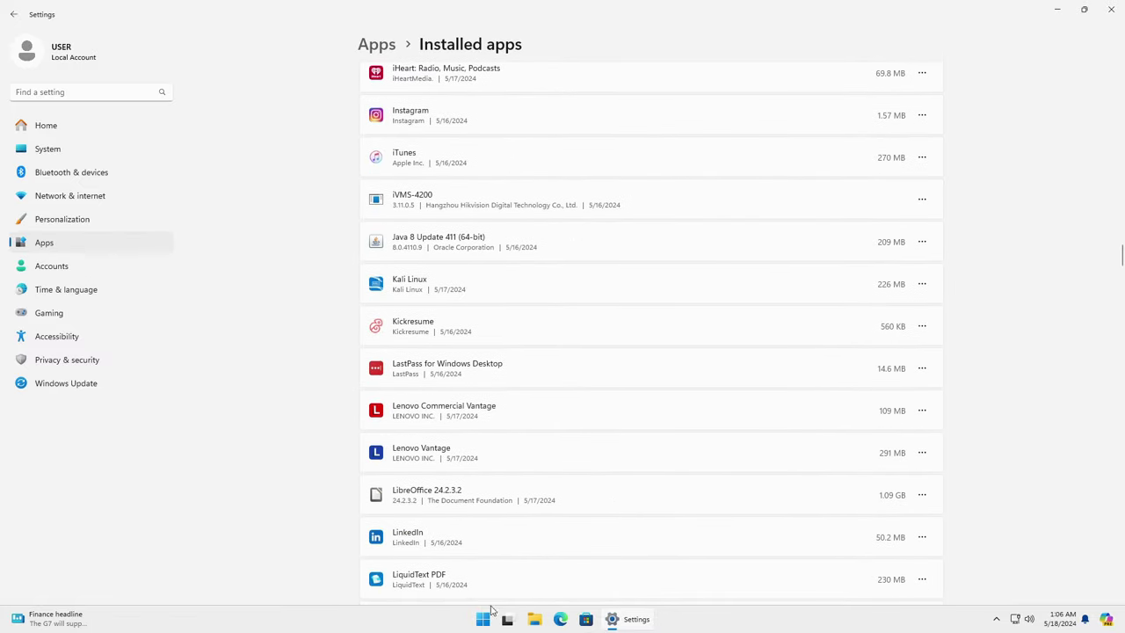
- Open the Local Group Policy Editor by running gpedit.msc and widen its policy tree
{"action": "left_click", "coordinate": [488, 620]}
{"action": "type", "text": "g"}
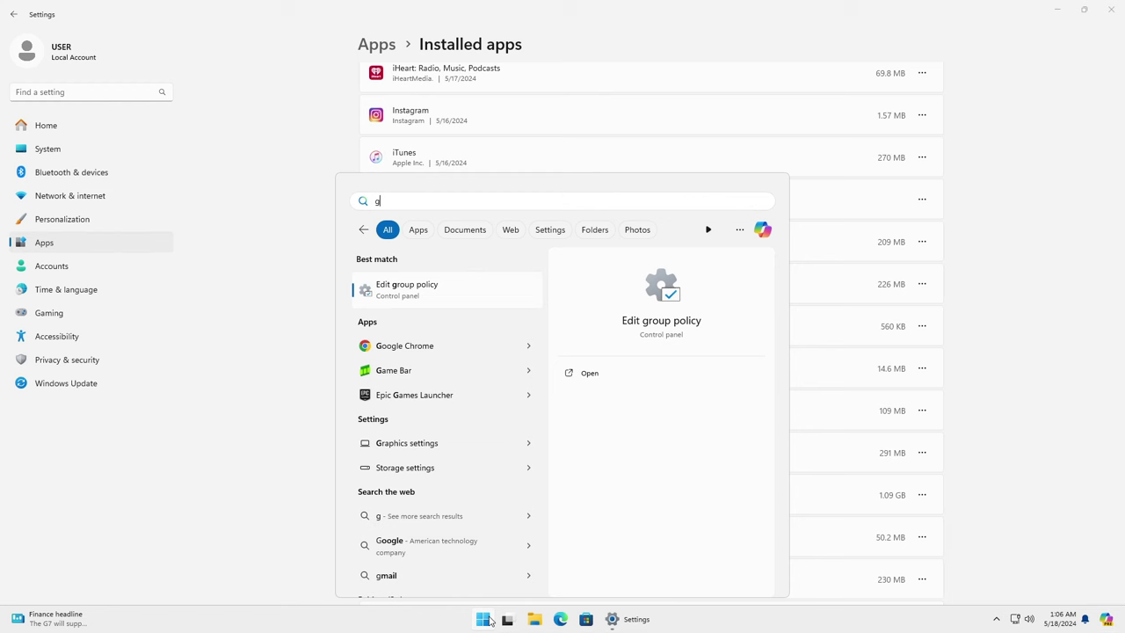
{"action": "type", "text": "pedit.msc"}
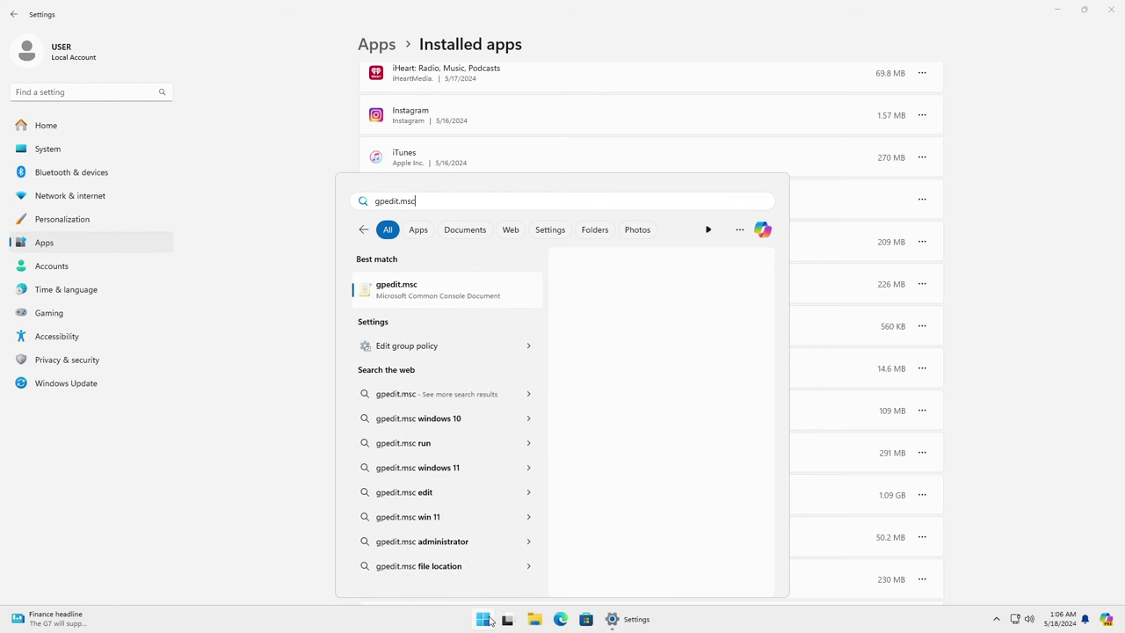
{"action": "key", "text": "Return"}
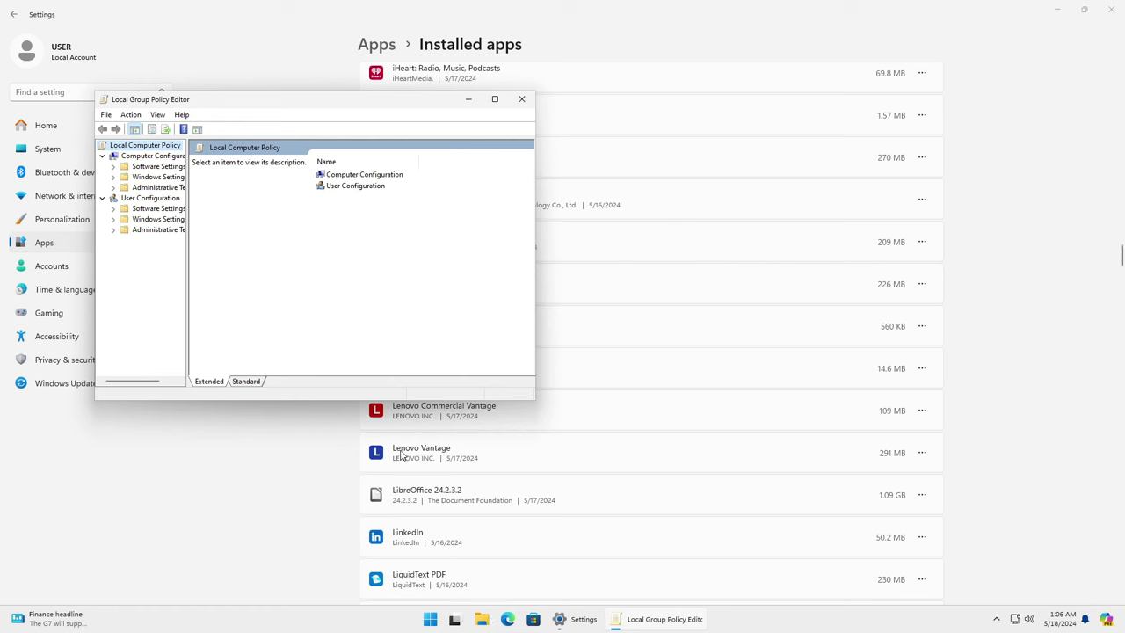
{"action": "left_click_drag", "start_coordinate": [187, 268], "coordinate": [242, 274]}
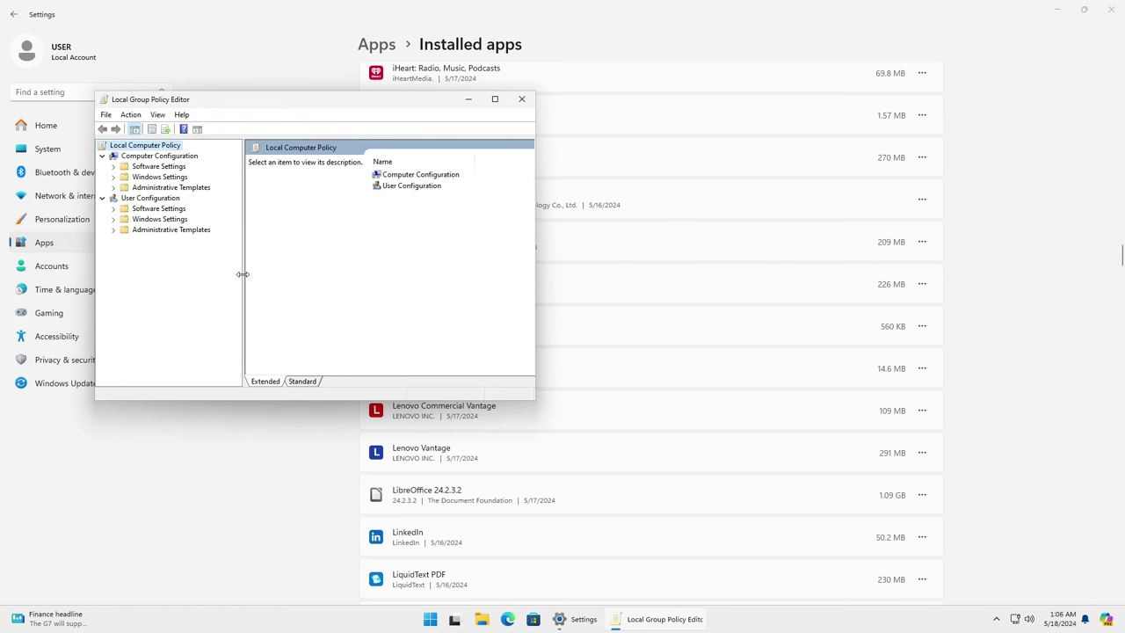
- Show the App Privacy policies under Computer Configuration, Administrative Templates, Windows Components
{"action": "left_click", "coordinate": [159, 157]}
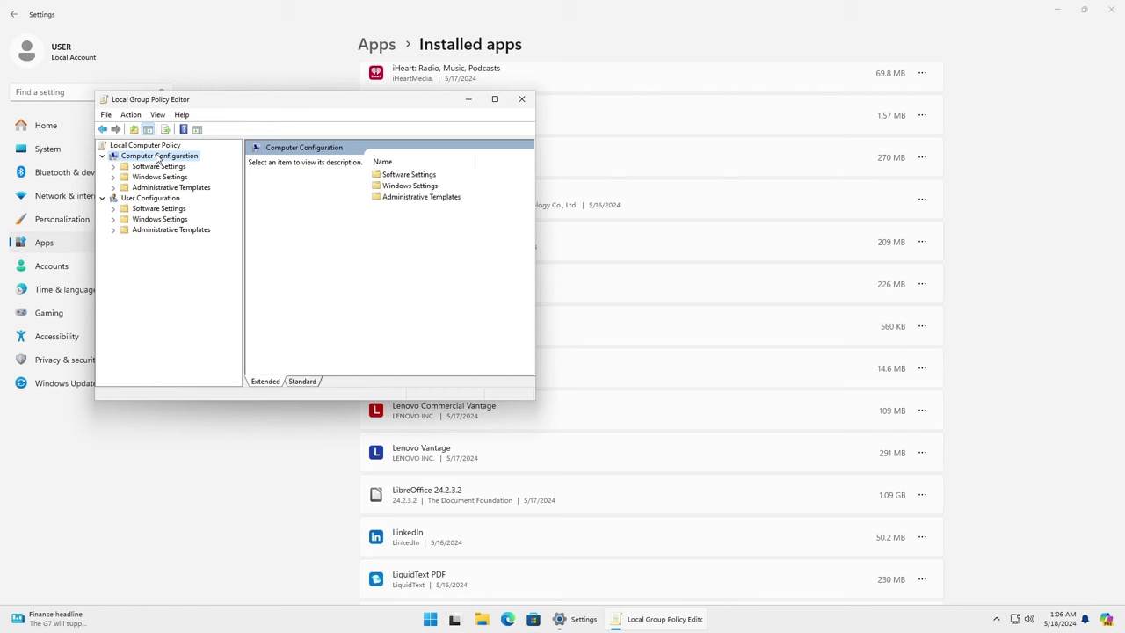
{"action": "left_click", "coordinate": [113, 188]}
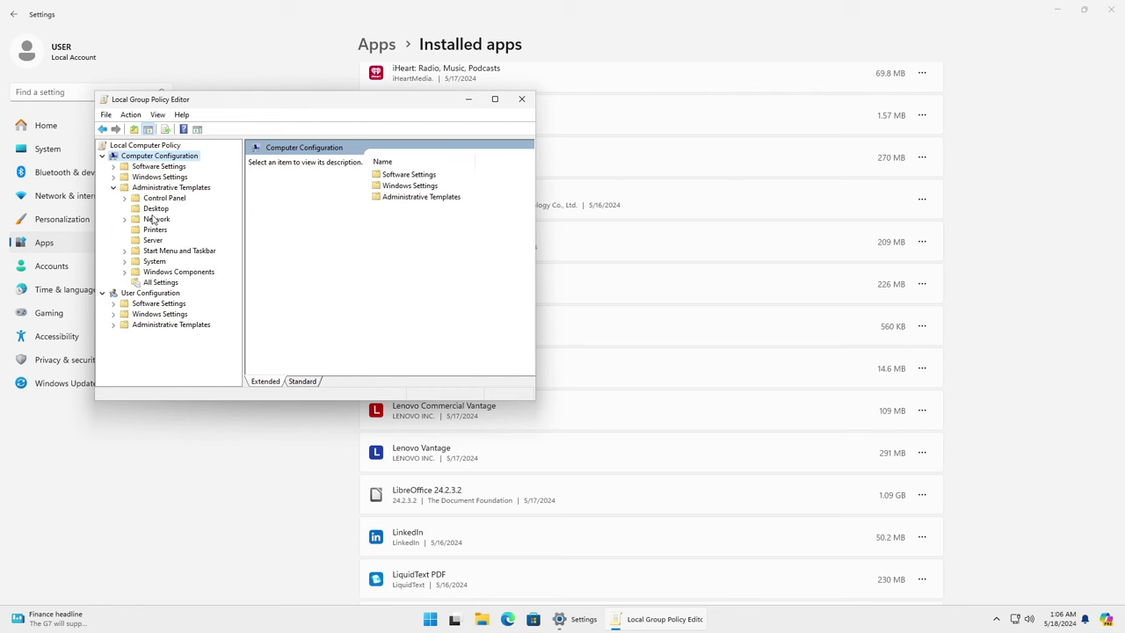
{"action": "left_click", "coordinate": [160, 271]}
{"action": "left_click", "coordinate": [125, 272]}
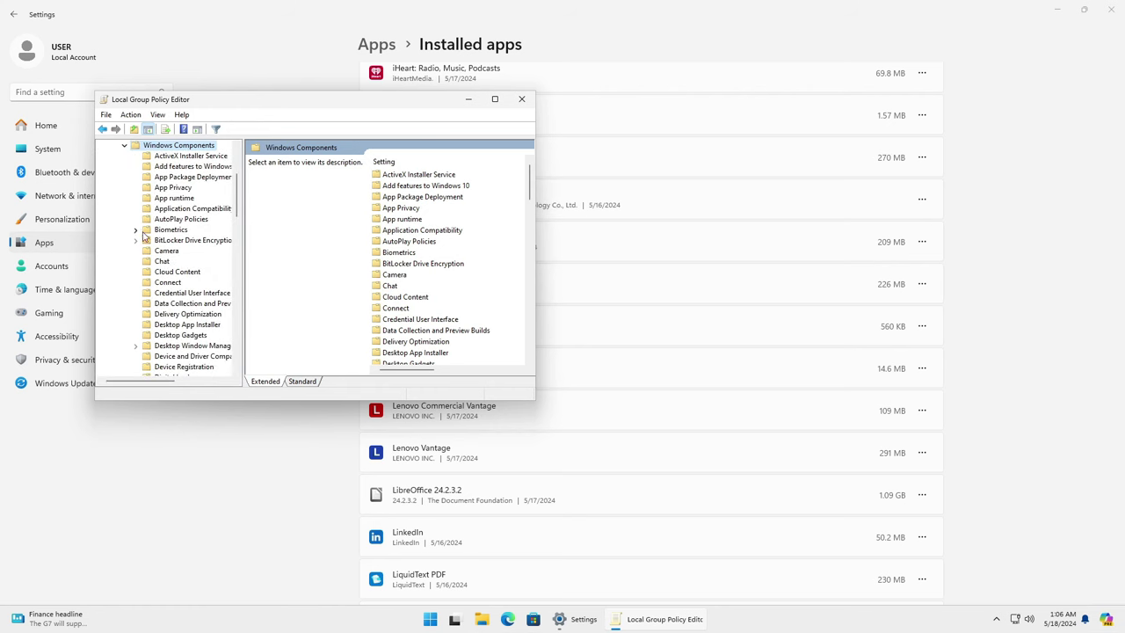
{"action": "left_click", "coordinate": [173, 188]}
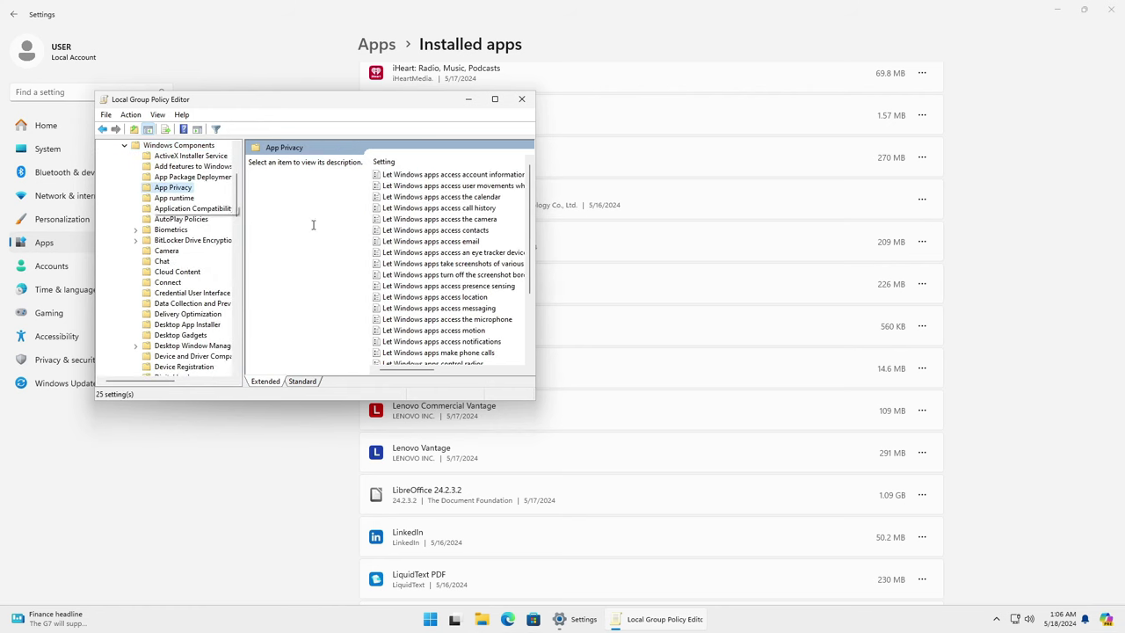
- Sort the App Privacy policies by setting and enable "Let Windows apps run in the background" with Force Deny as default for all apps
{"action": "left_click_drag", "start_coordinate": [533, 253], "coordinate": [829, 255]}
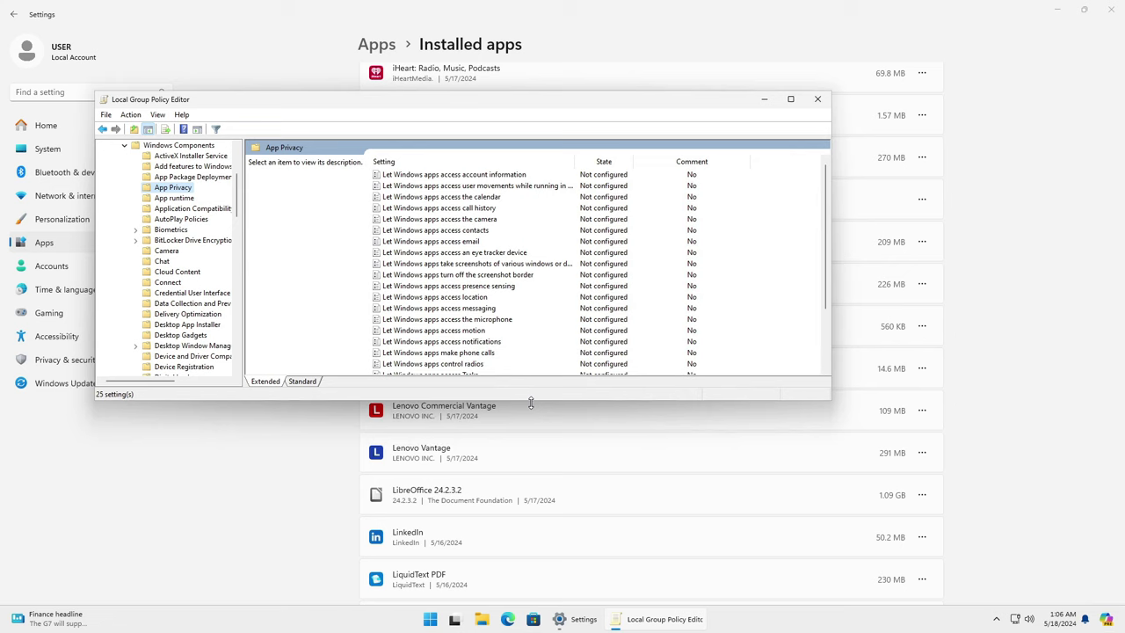
{"action": "left_click_drag", "start_coordinate": [535, 400], "coordinate": [531, 565]}
{"action": "left_click", "coordinate": [497, 162]}
{"action": "double_click", "coordinate": [479, 420]}
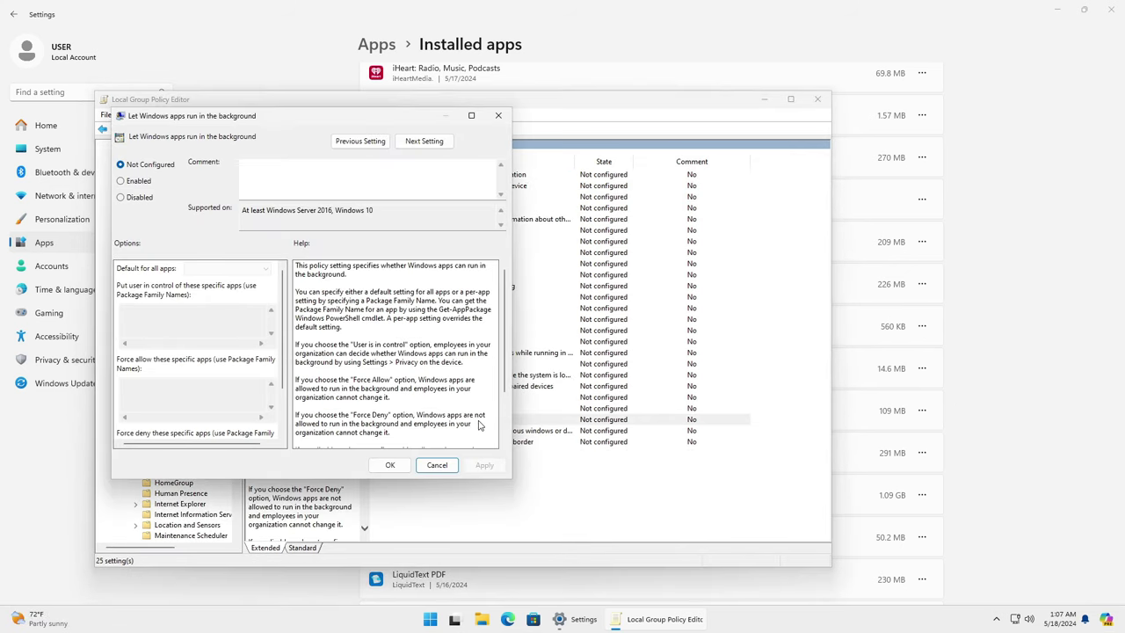
{"action": "left_click", "coordinate": [132, 184]}
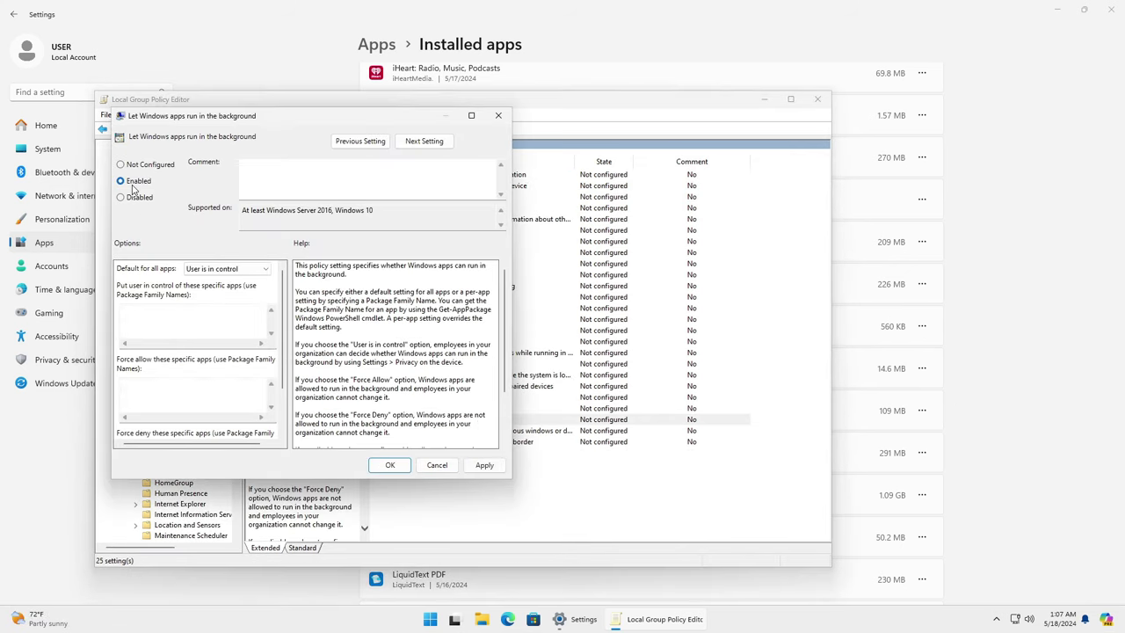
{"action": "left_click", "coordinate": [209, 269]}
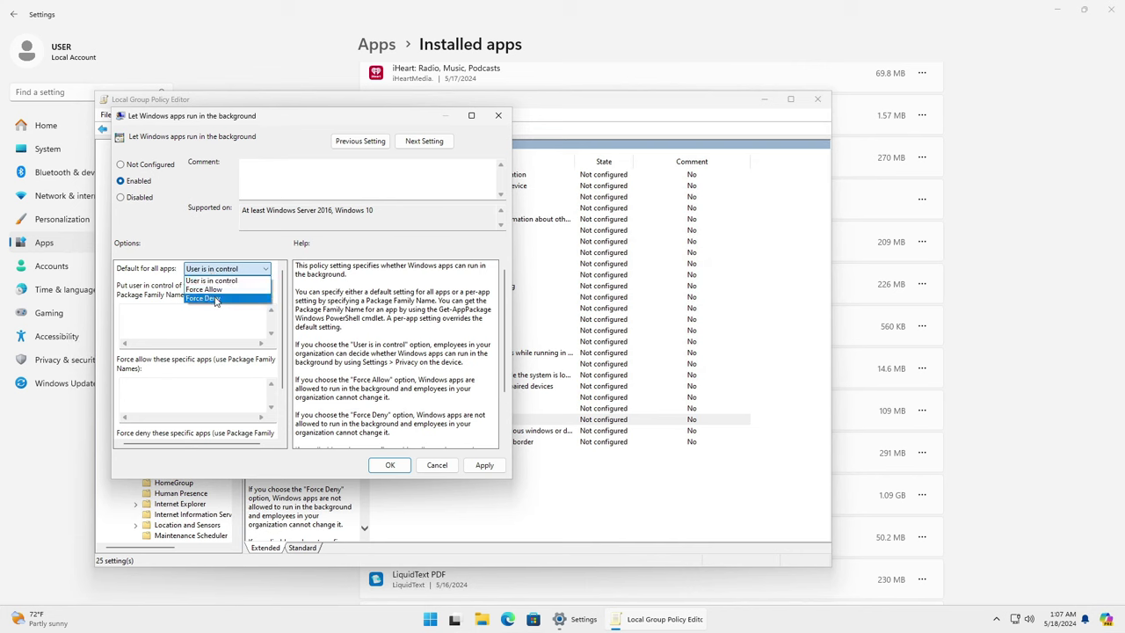
{"action": "left_click", "coordinate": [215, 299]}
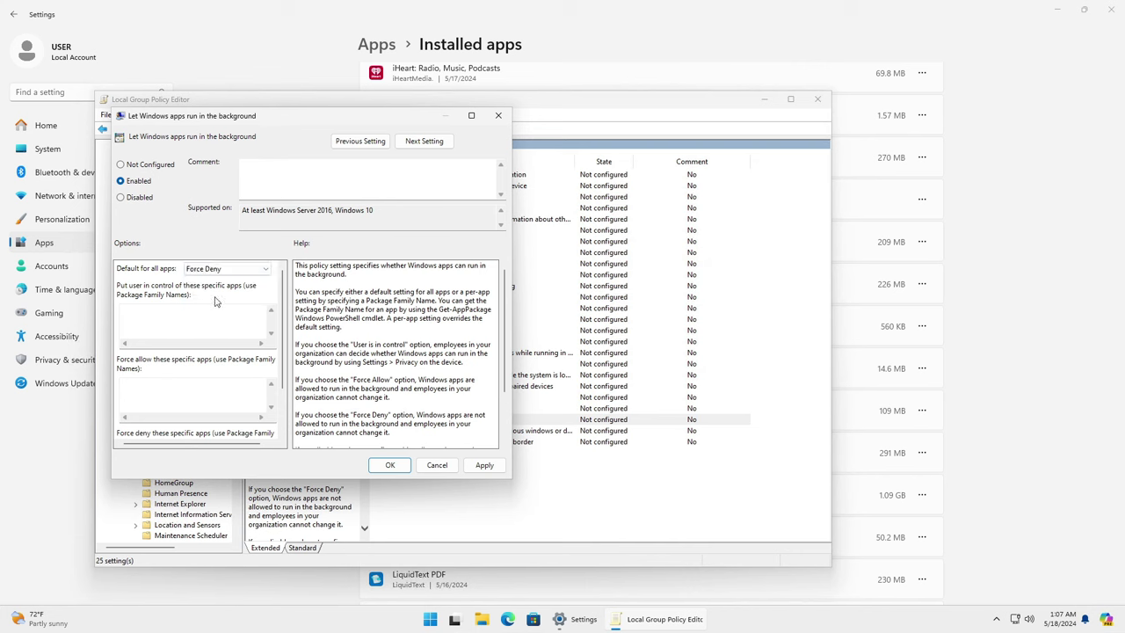
{"action": "left_click", "coordinate": [483, 466]}
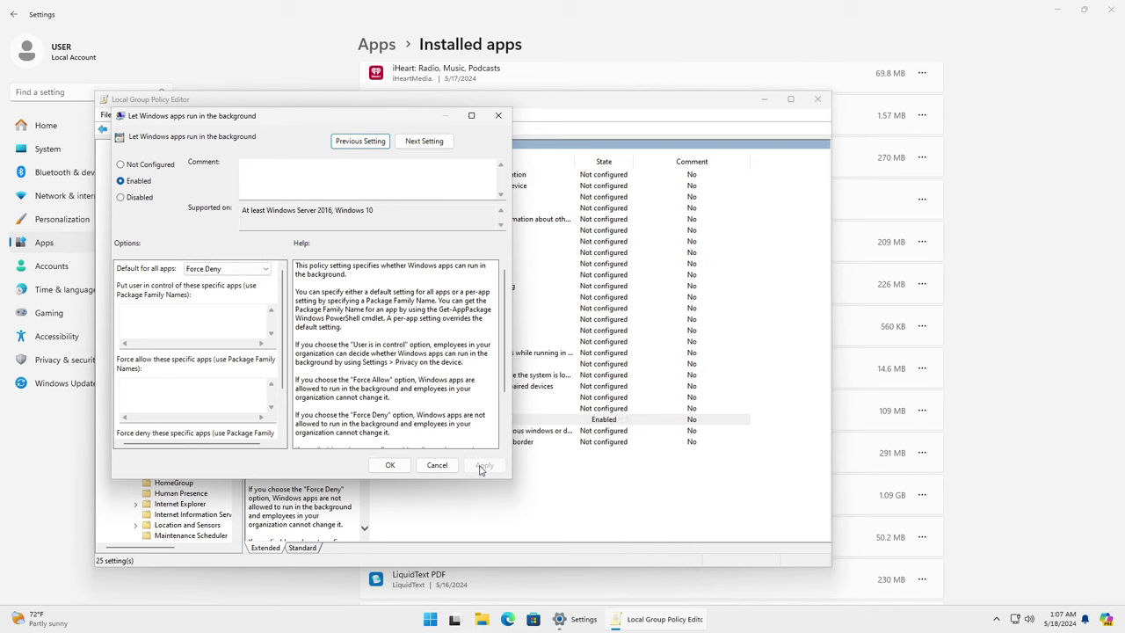
{"action": "left_click", "coordinate": [390, 466]}
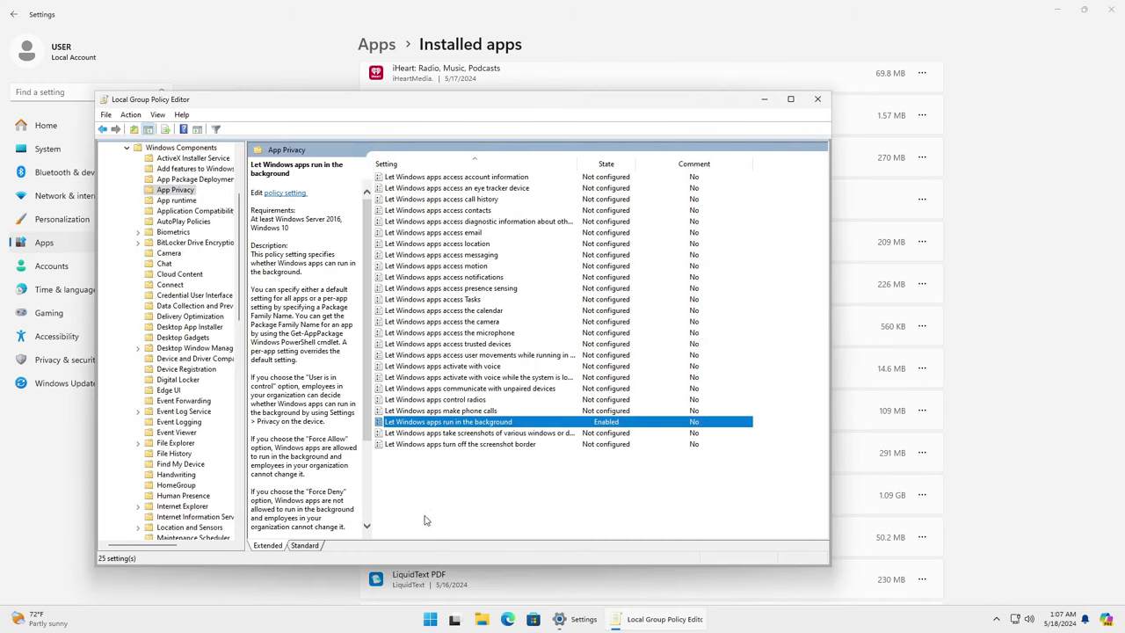
- Run gpupdate /force in an administrator Command Prompt, then close it and the Local Group Policy Editor
{"action": "left_click", "coordinate": [431, 619]}
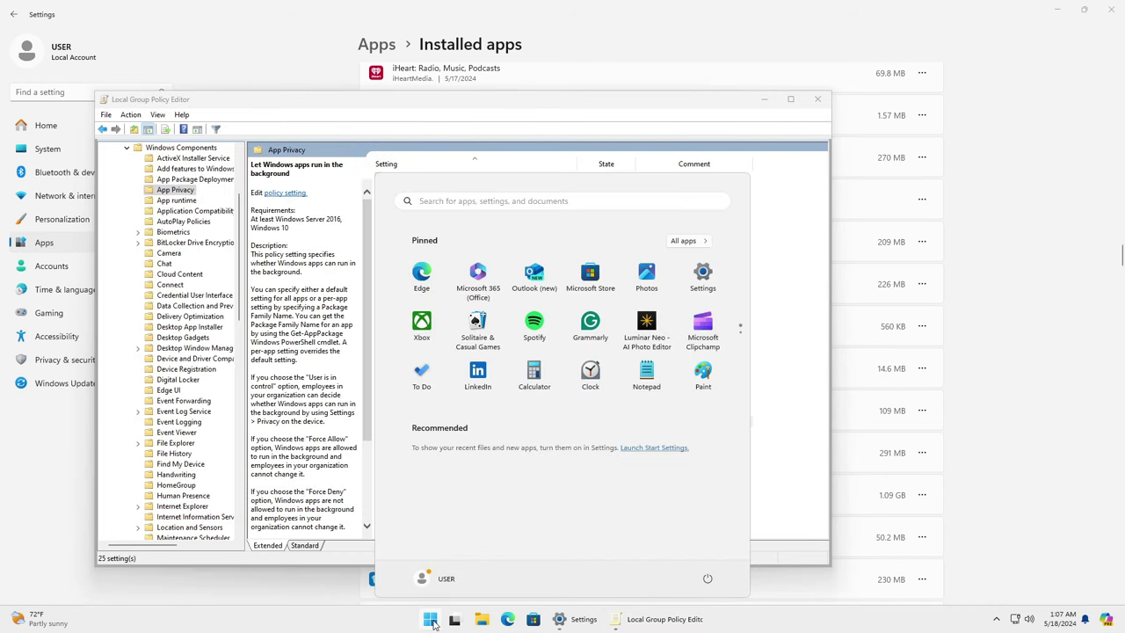
{"action": "type", "text": "cmd"}
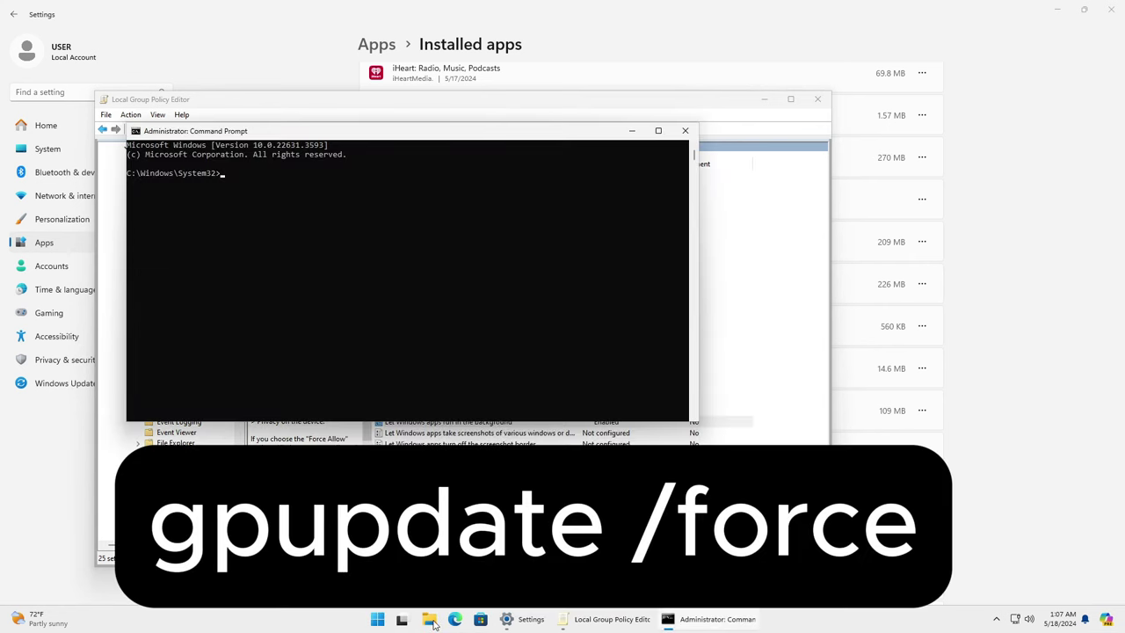
{"action": "type", "text": "gpupdate /force"}
{"action": "key", "text": "Return"}
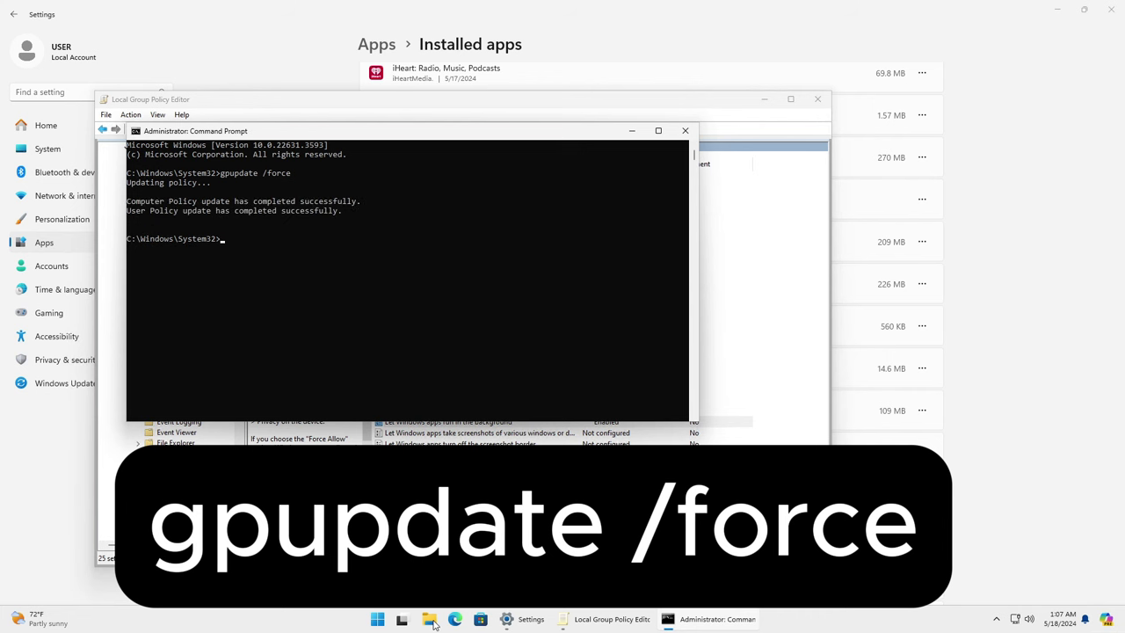
{"action": "left_click", "coordinate": [685, 130]}
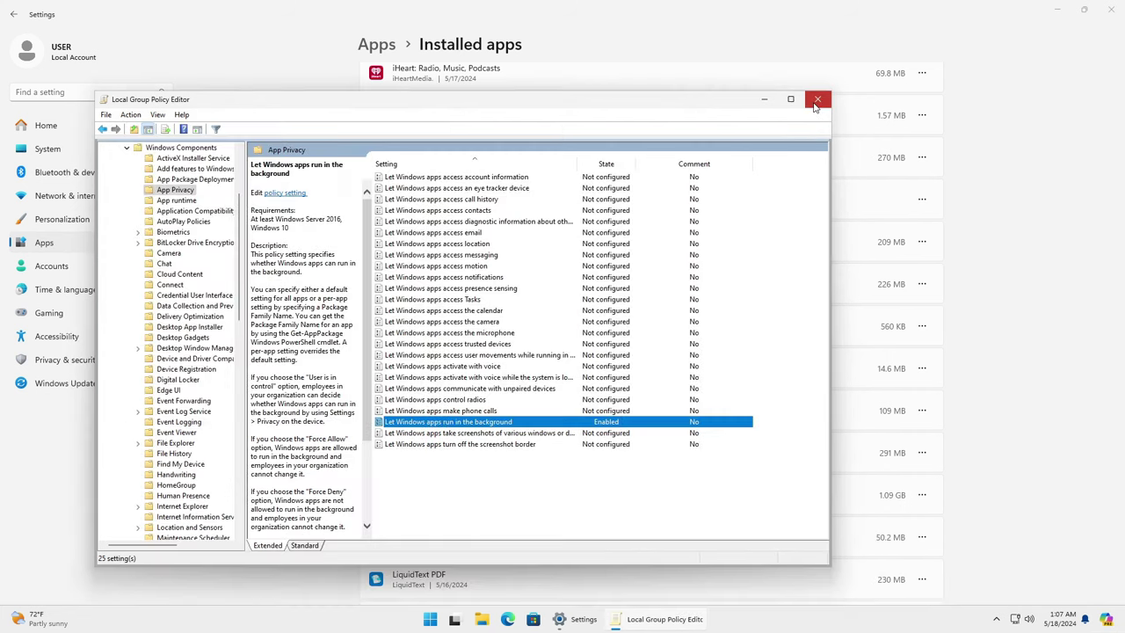
{"action": "left_click", "coordinate": [817, 98]}
- Check the advanced options of AdBlocker Ultimate and Adobe Express in the installed apps for background app permissions
{"action": "left_click", "coordinate": [389, 50]}
{"action": "left_click", "coordinate": [414, 82]}
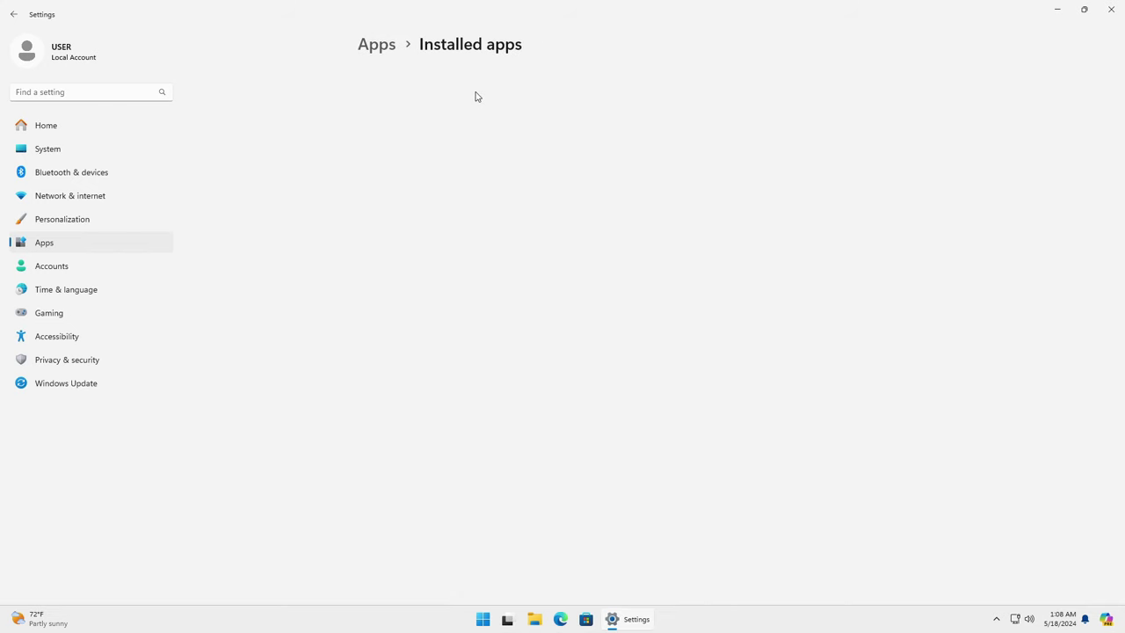
{"action": "left_click", "coordinate": [922, 148]}
{"action": "left_click", "coordinate": [908, 173]}
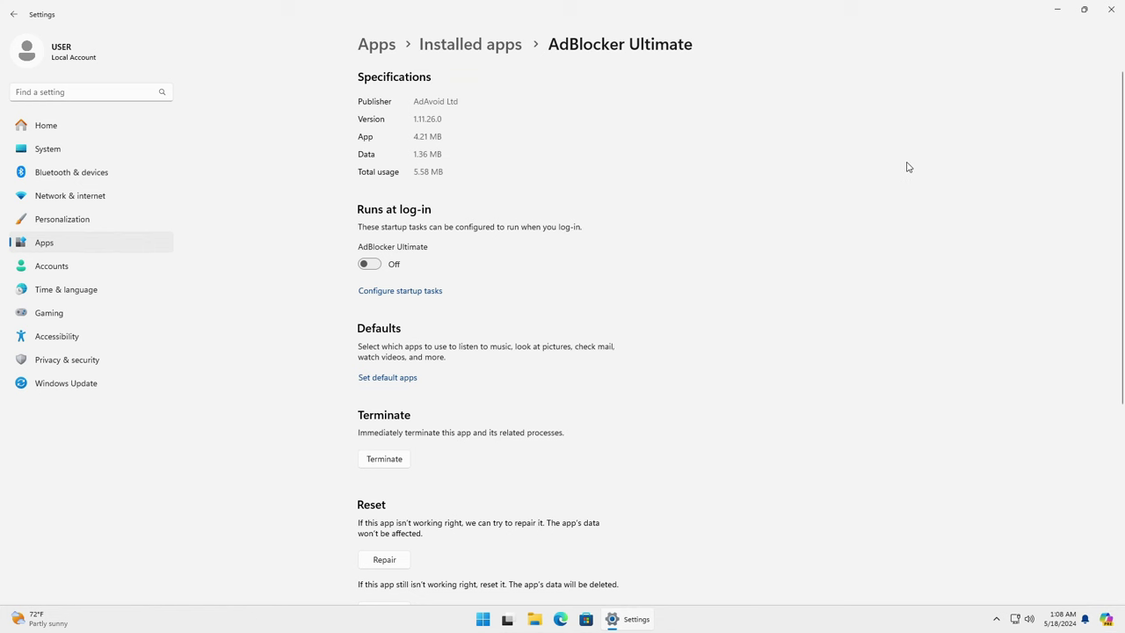
{"action": "left_click", "coordinate": [492, 47]}
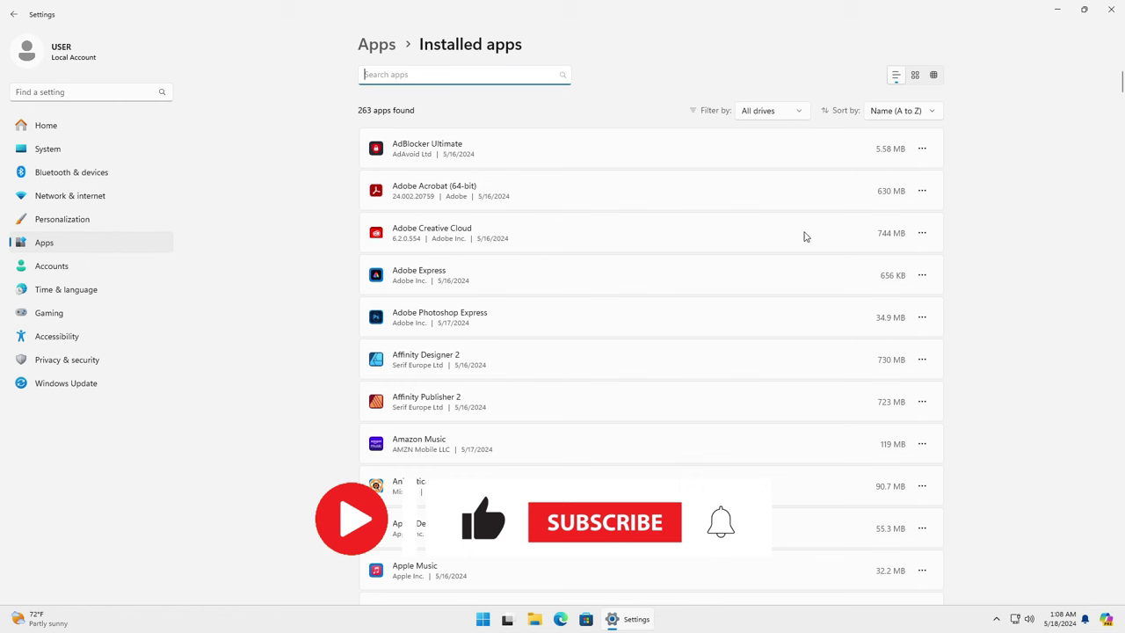
{"action": "left_click", "coordinate": [919, 279]}
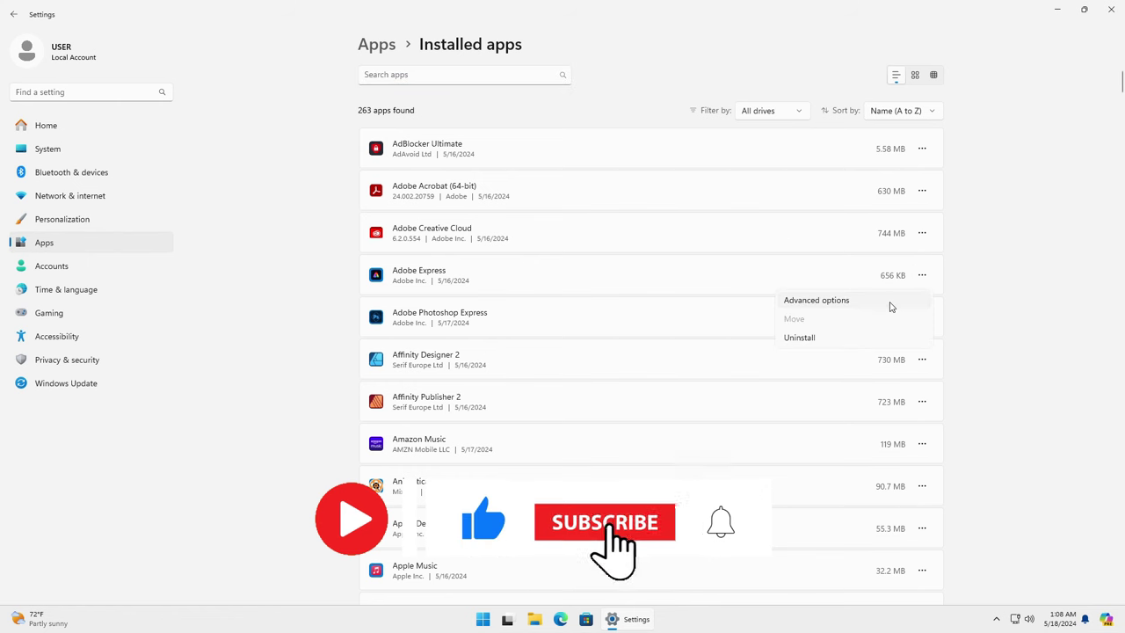
{"action": "left_click", "coordinate": [889, 301]}
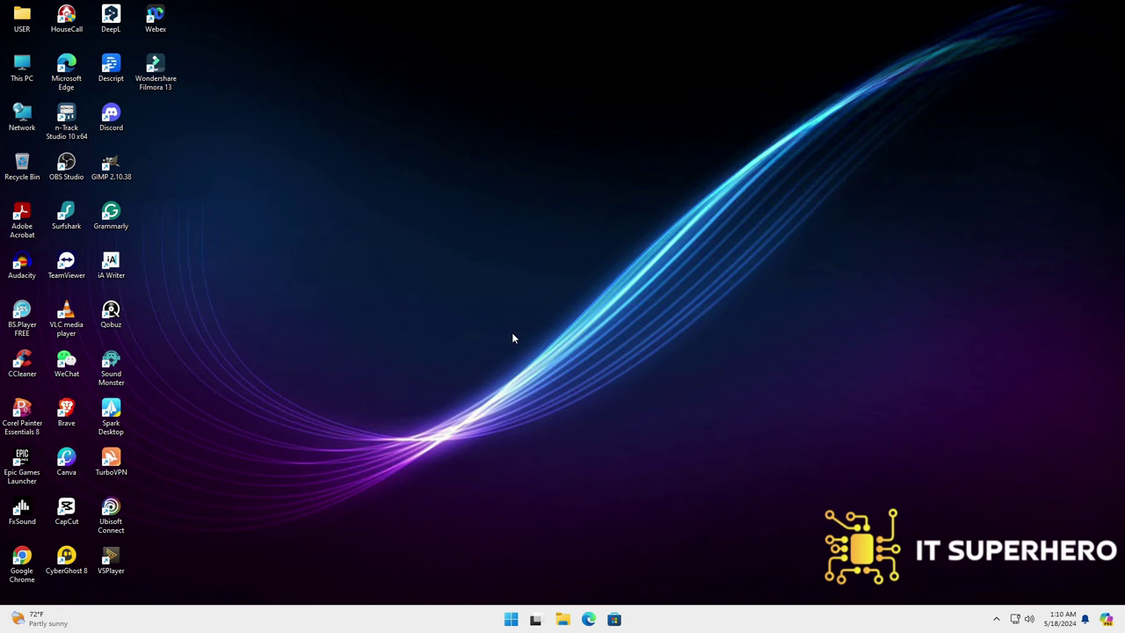
- Open the installed apps list in Settings and uninstall Affinity Publisher 2
{"action": "left_click", "coordinate": [510, 619]}
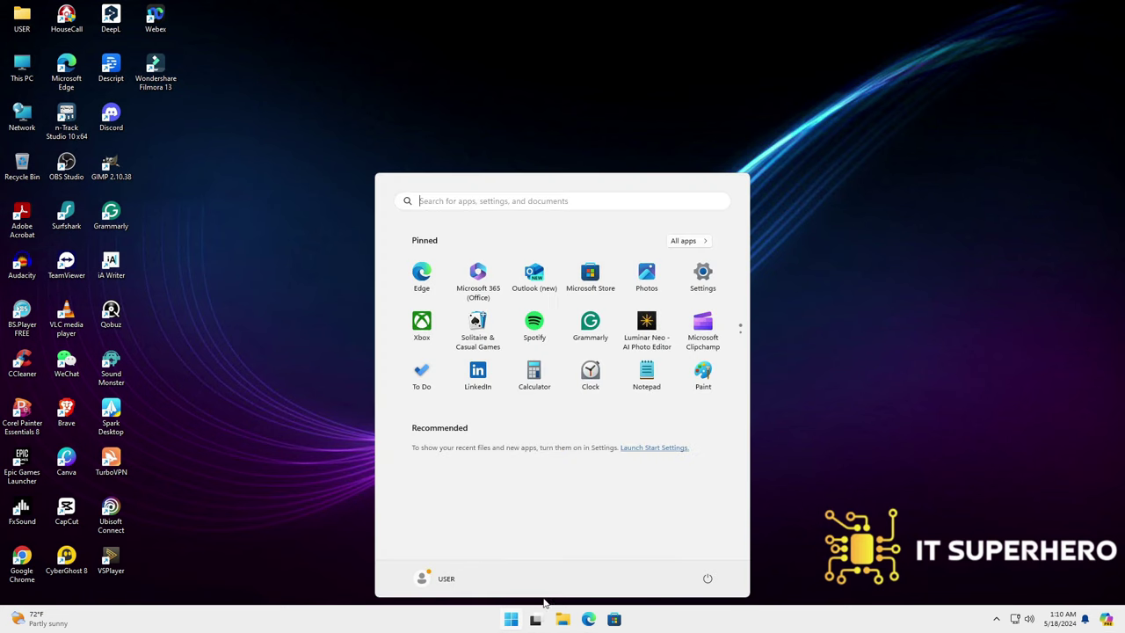
{"action": "left_click", "coordinate": [703, 275]}
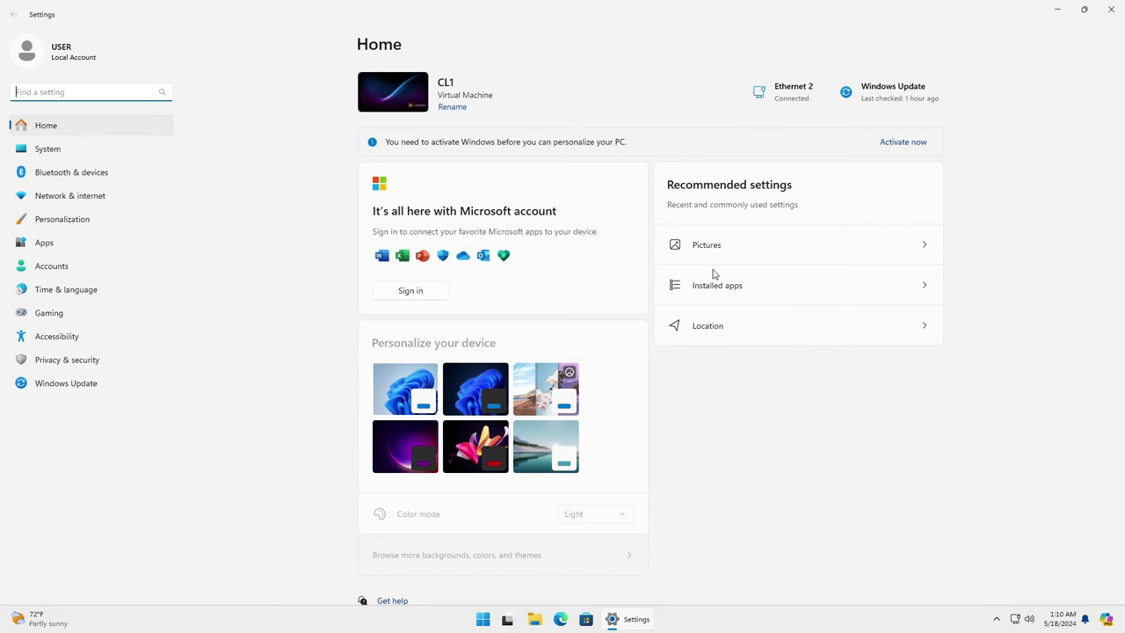
{"action": "left_click", "coordinate": [149, 248]}
{"action": "left_click", "coordinate": [545, 93]}
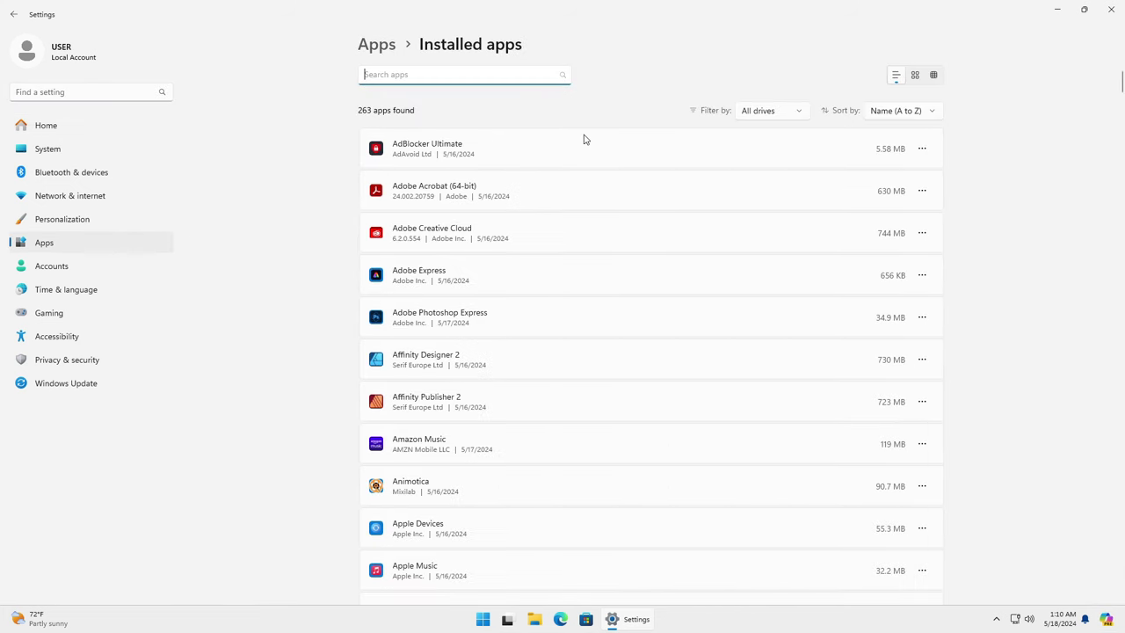
{"action": "left_click", "coordinate": [924, 402]}
{"action": "left_click", "coordinate": [824, 456]}
{"action": "left_click", "coordinate": [898, 469]}
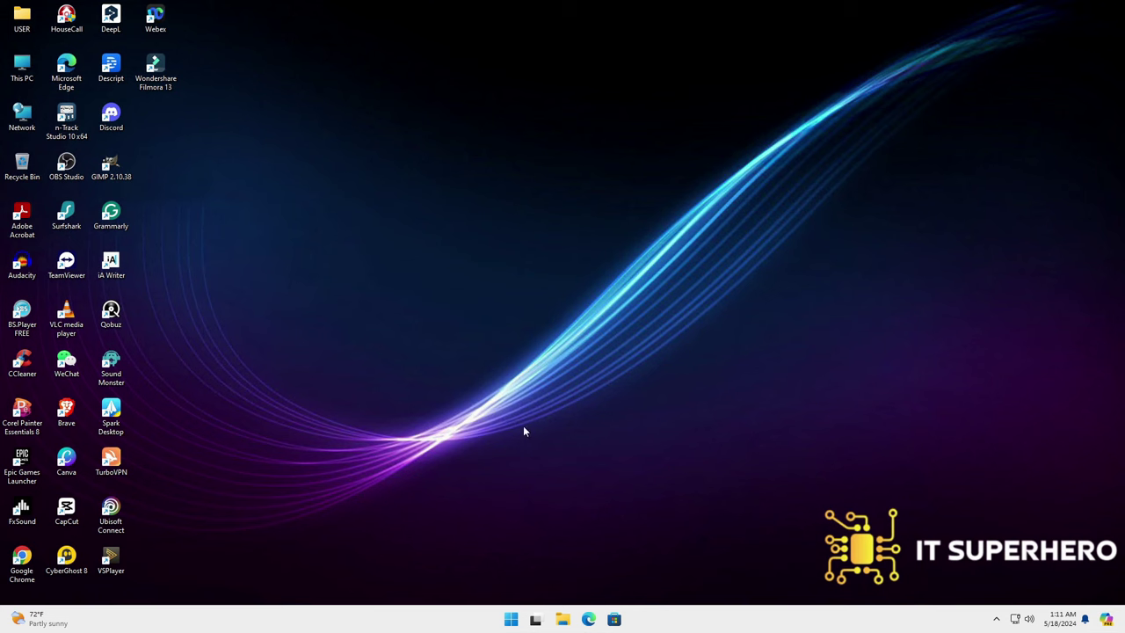
- Turn off "Allow your controller to open Game Bar" in the Gaming settings
{"action": "left_click", "coordinate": [510, 619]}
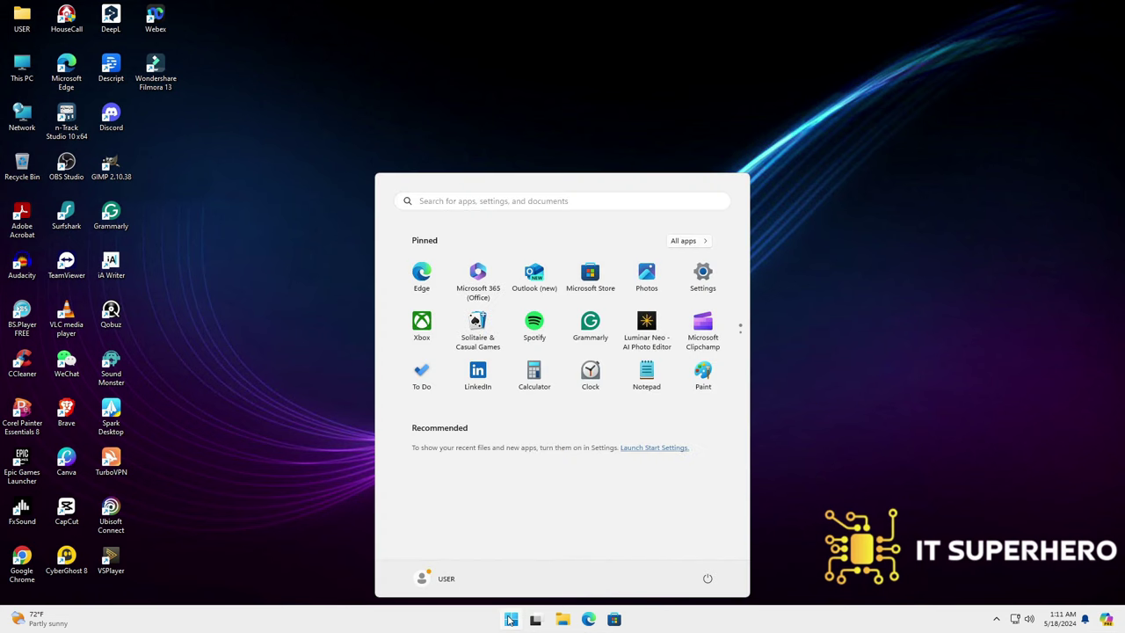
{"action": "left_click", "coordinate": [702, 277]}
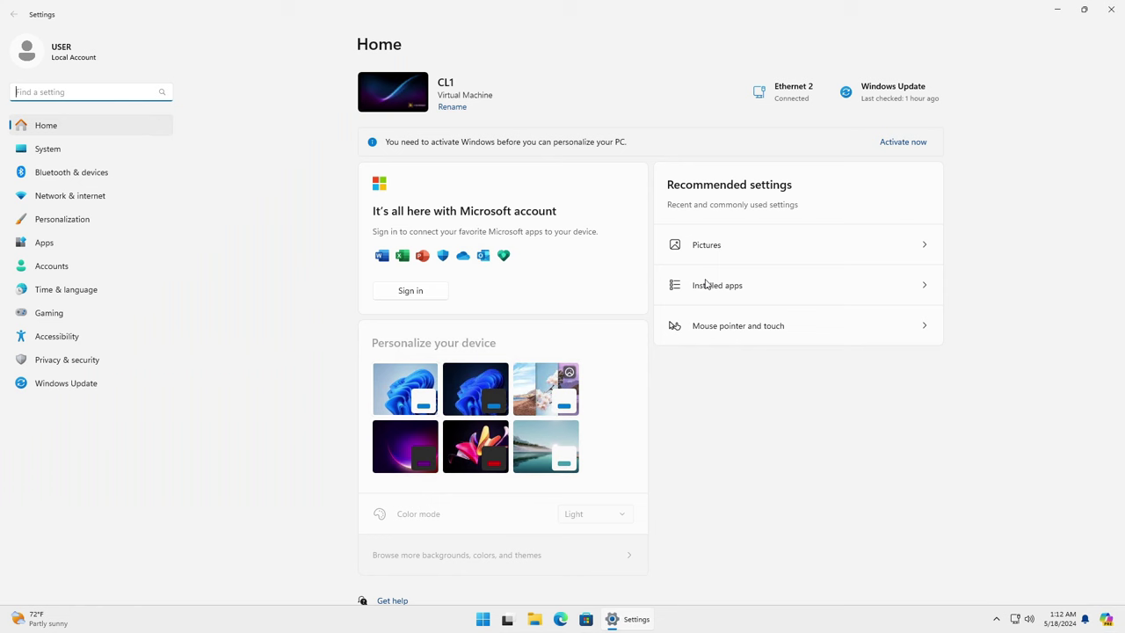
{"action": "left_click", "coordinate": [80, 318]}
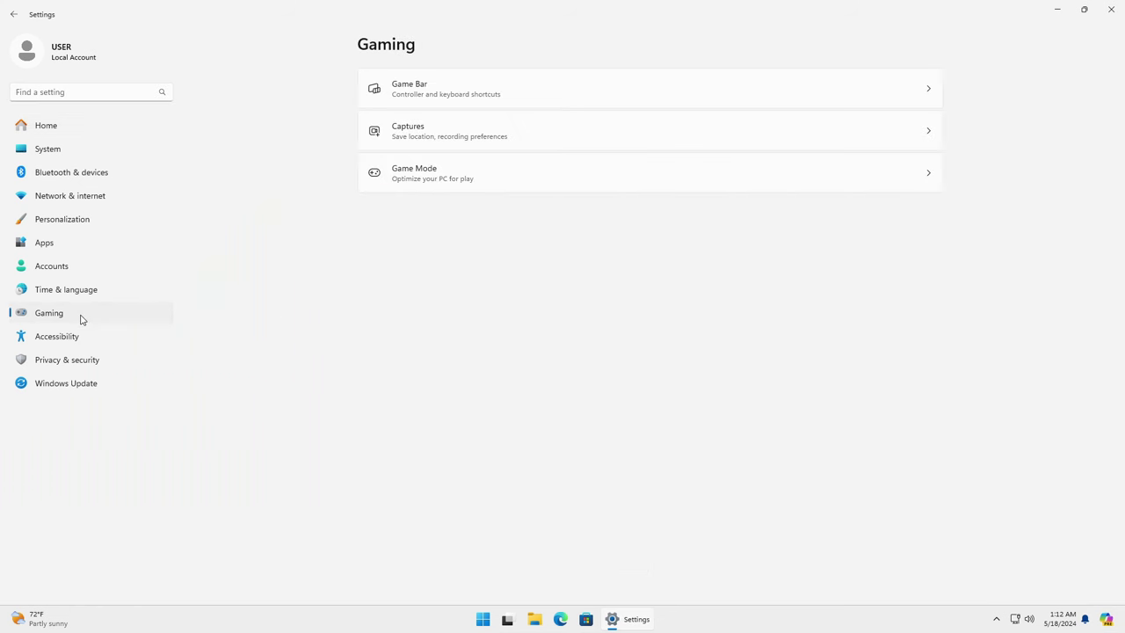
{"action": "left_click", "coordinate": [900, 95]}
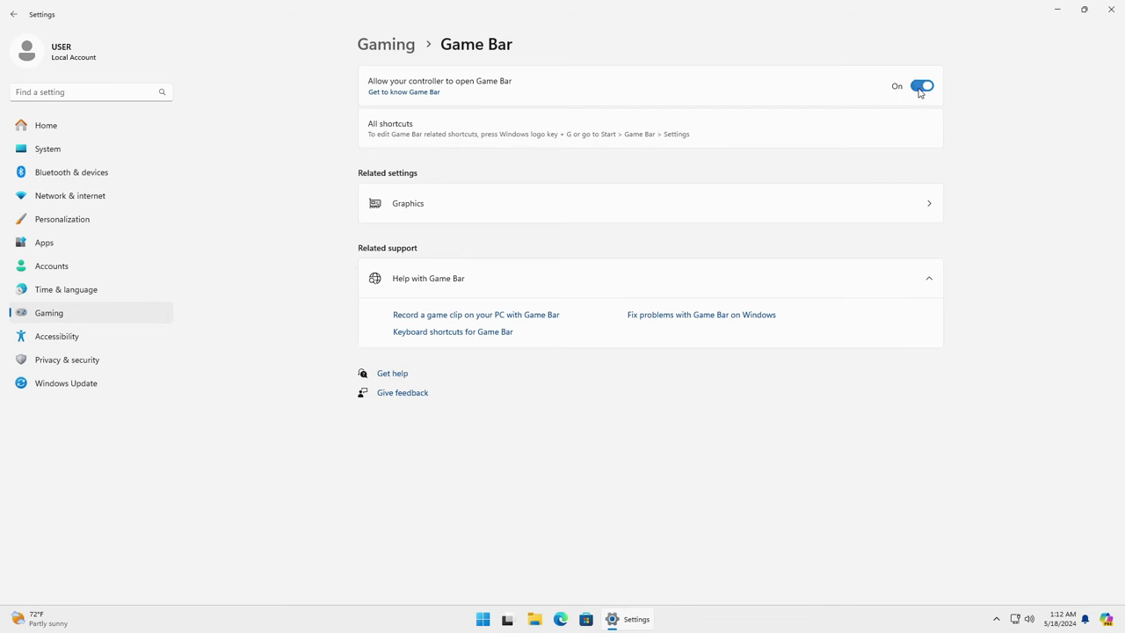
{"action": "left_click", "coordinate": [920, 87]}
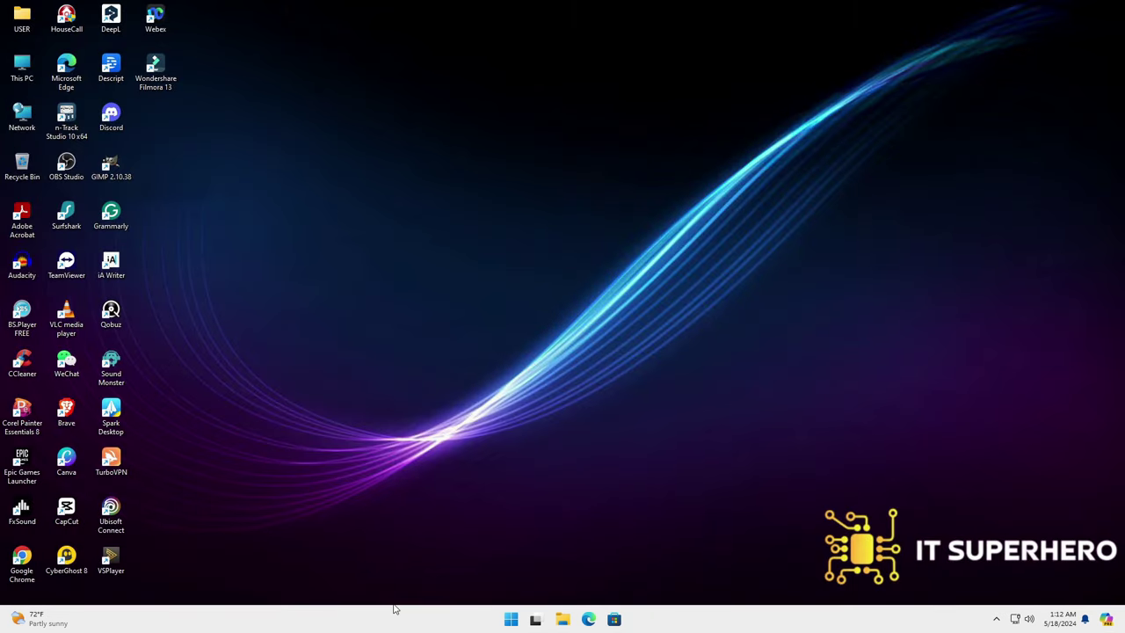
- Open the Services console and enlarge its window to show more of the services list
{"action": "left_click", "coordinate": [510, 619]}
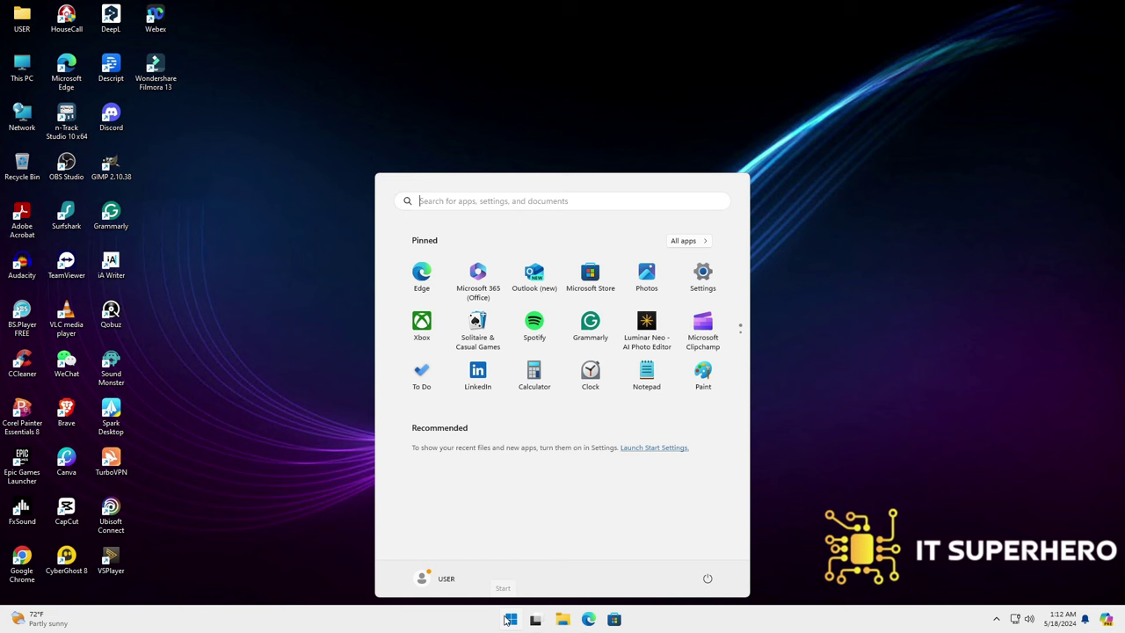
{"action": "type", "text": "services"}
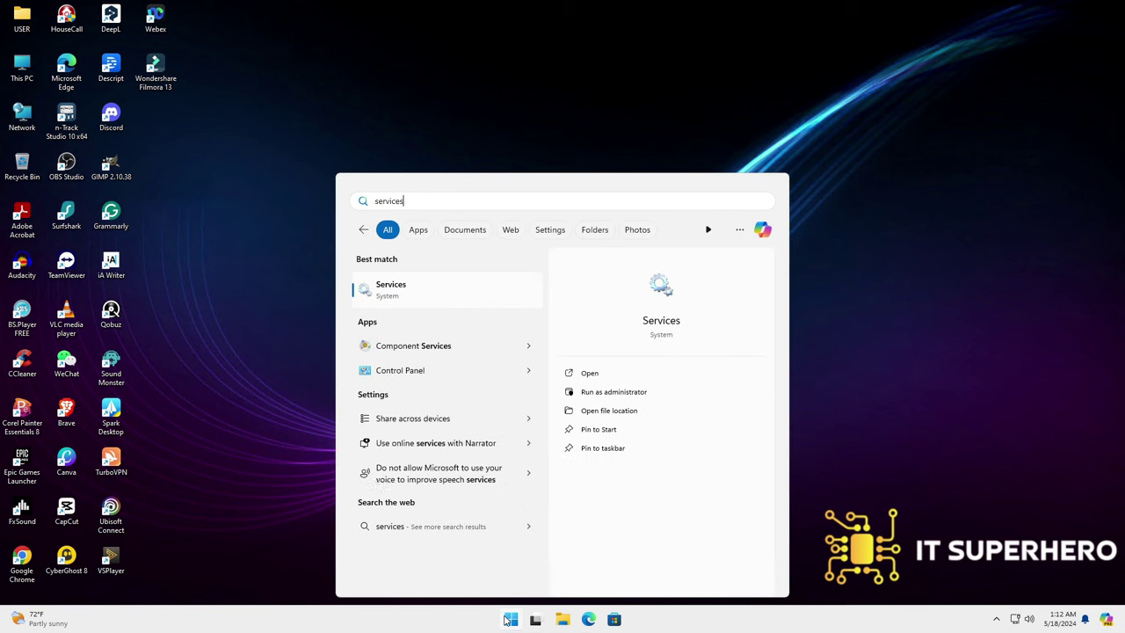
{"action": "left_click", "coordinate": [420, 295]}
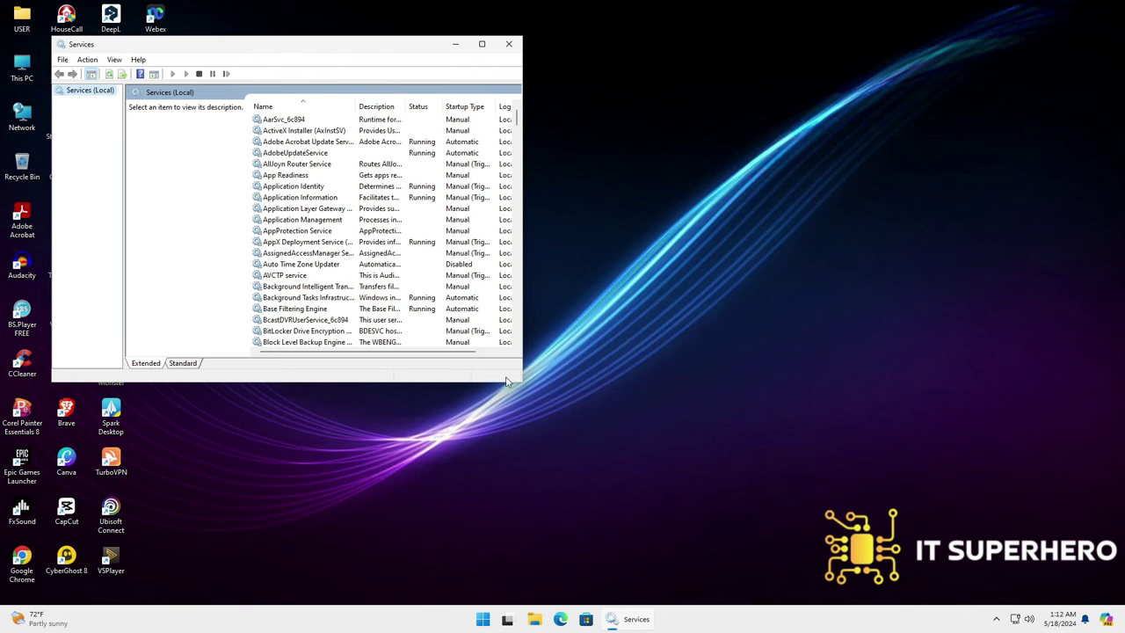
{"action": "left_click_drag", "start_coordinate": [523, 382], "coordinate": [842, 517]}
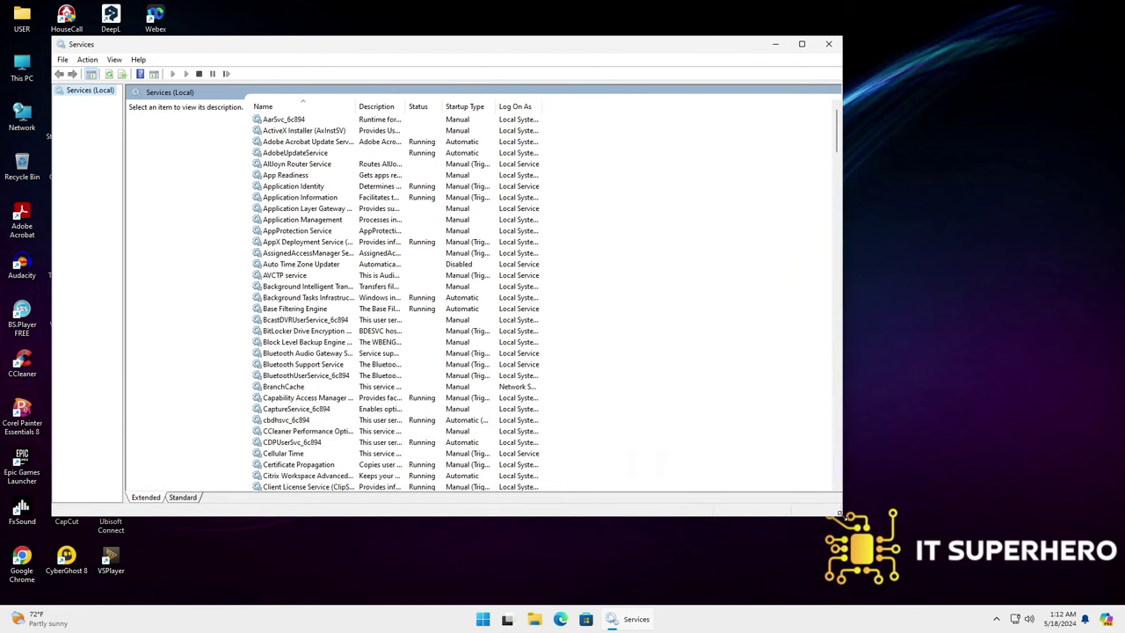
- Set the startup type of the Downloaded Maps Manager service to Disabled and apply the change
{"action": "left_click", "coordinate": [290, 210]}
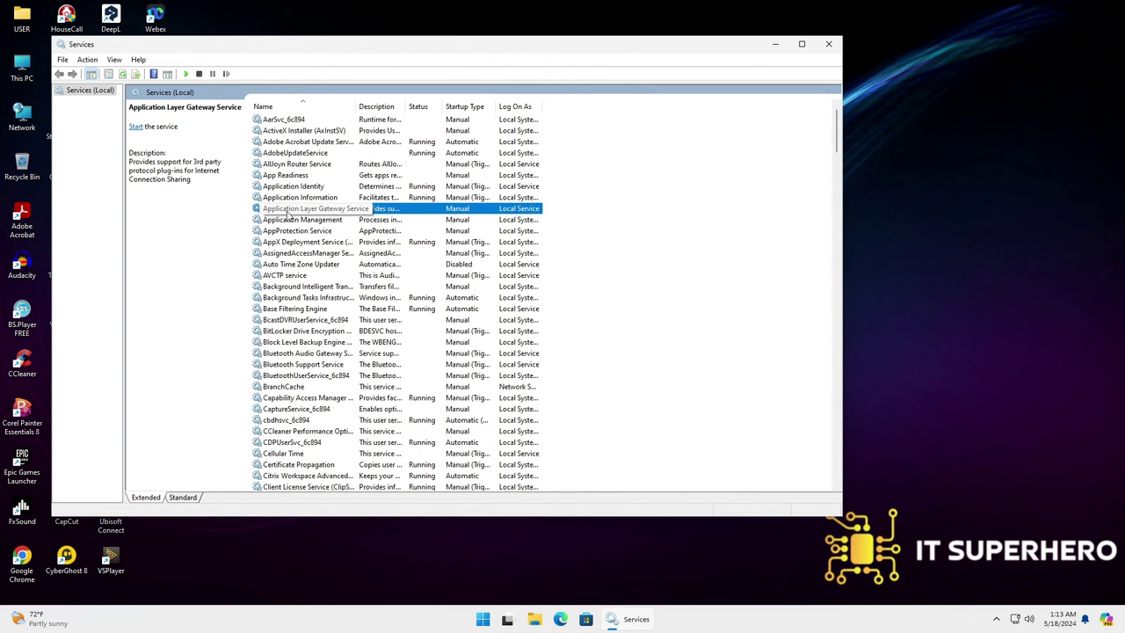
{"action": "key", "text": "d"}
{"action": "key", "text": "o"}
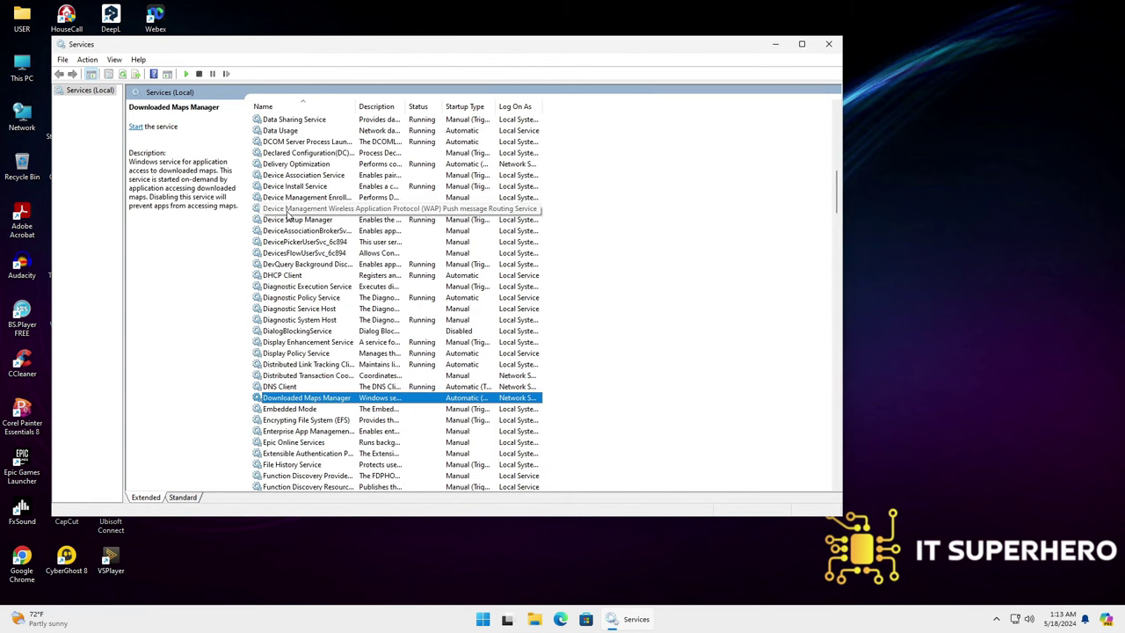
{"action": "right_click", "coordinate": [325, 400]}
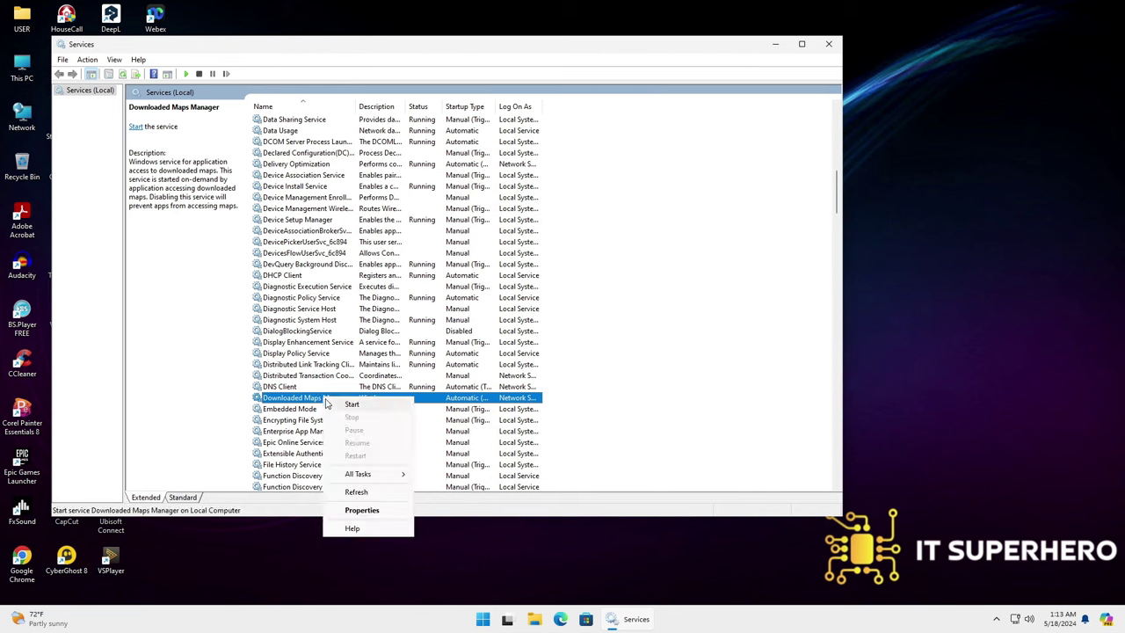
{"action": "left_click", "coordinate": [361, 510]}
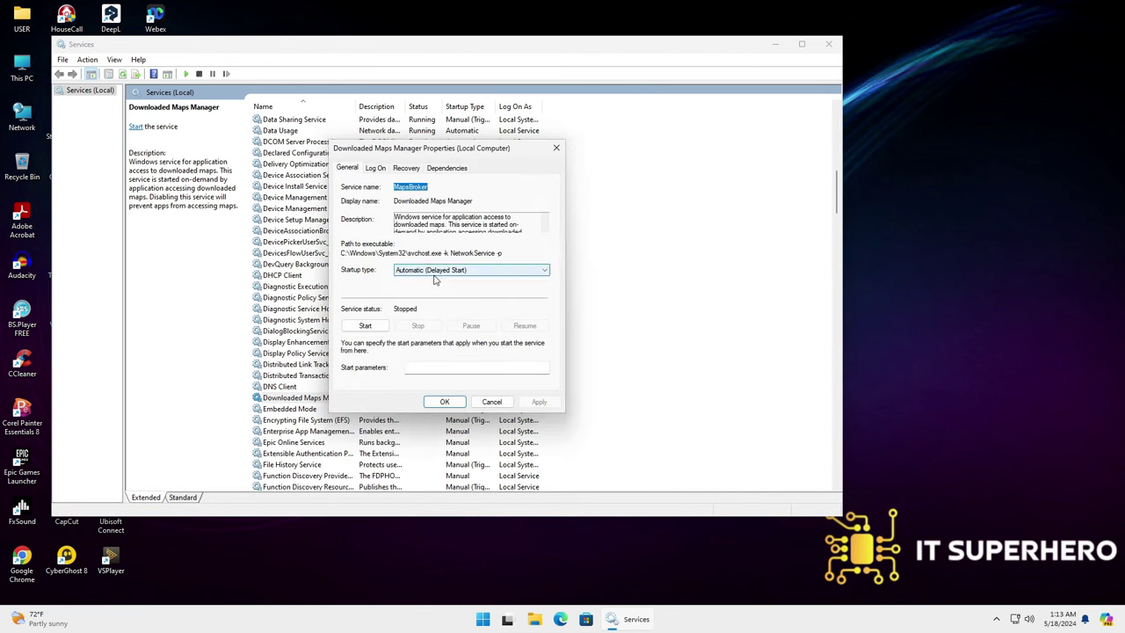
{"action": "left_click", "coordinate": [434, 273]}
{"action": "left_click", "coordinate": [435, 302]}
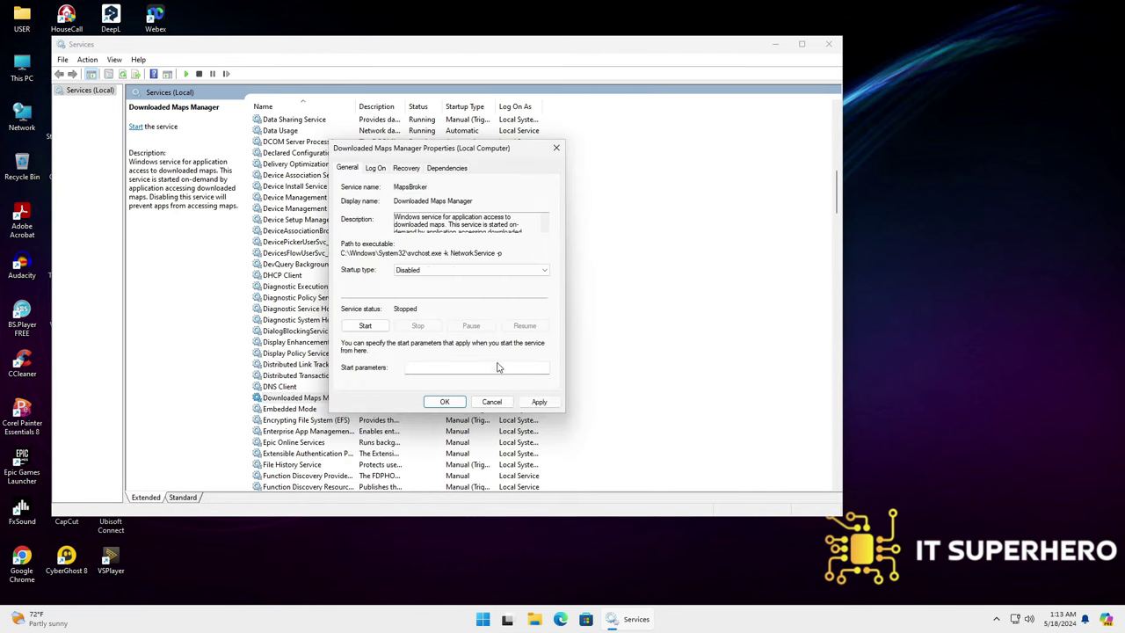
{"action": "left_click", "coordinate": [532, 402]}
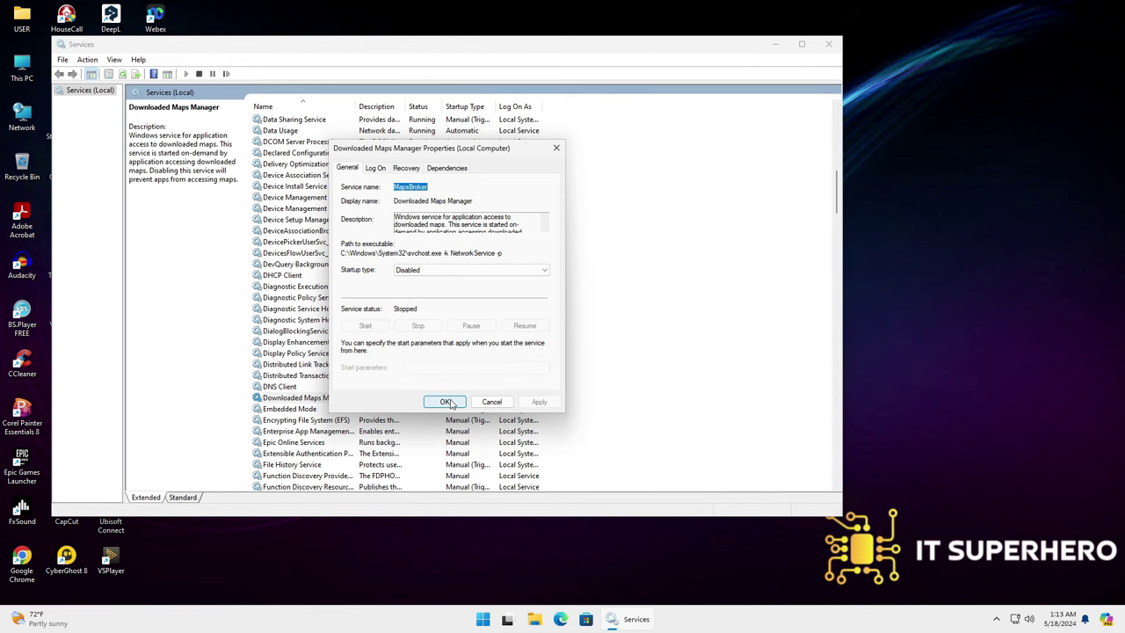
{"action": "left_click", "coordinate": [446, 402]}
- Look through the services beginning with F and Windows Image Acquisition (WIA), and close the Services console
{"action": "left_click", "coordinate": [306, 410]}
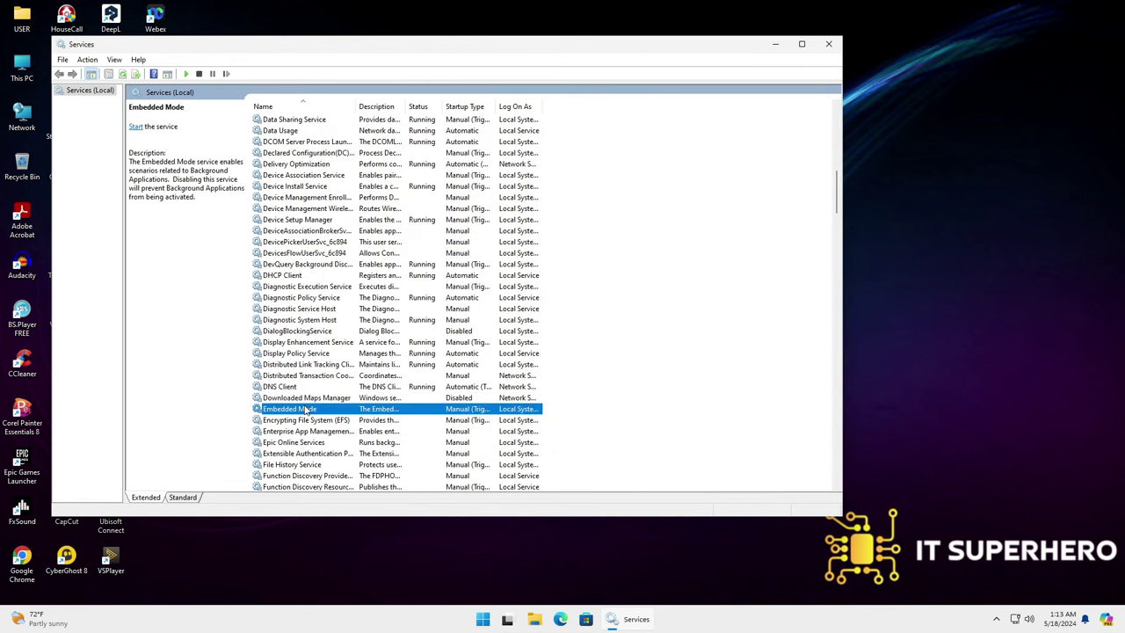
{"action": "key", "text": "f"}
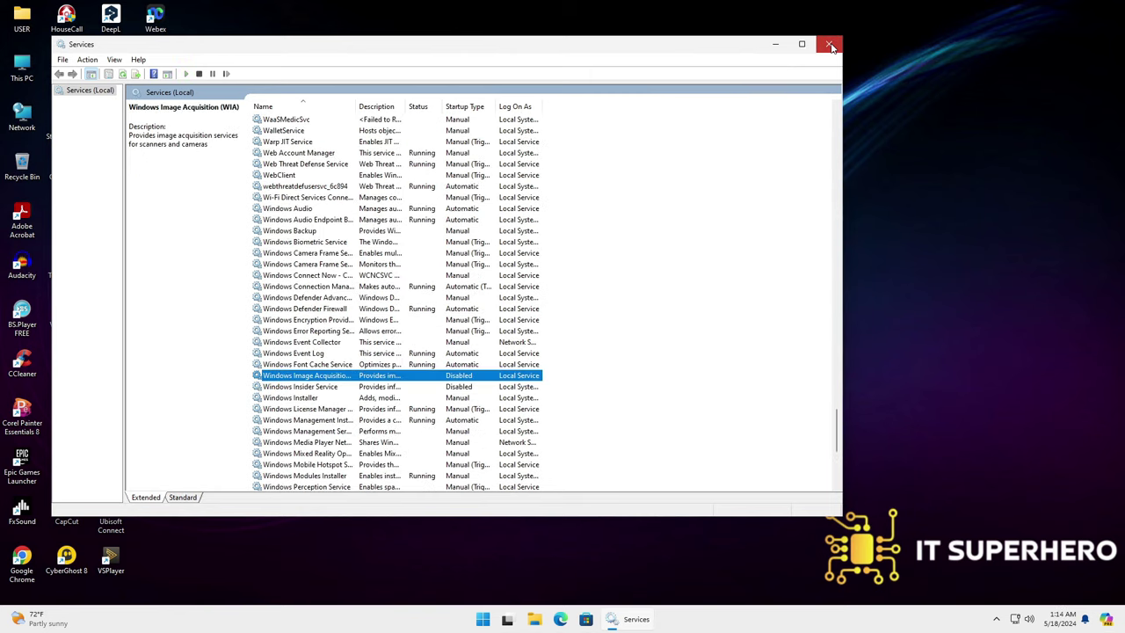
{"action": "left_click", "coordinate": [829, 44]}
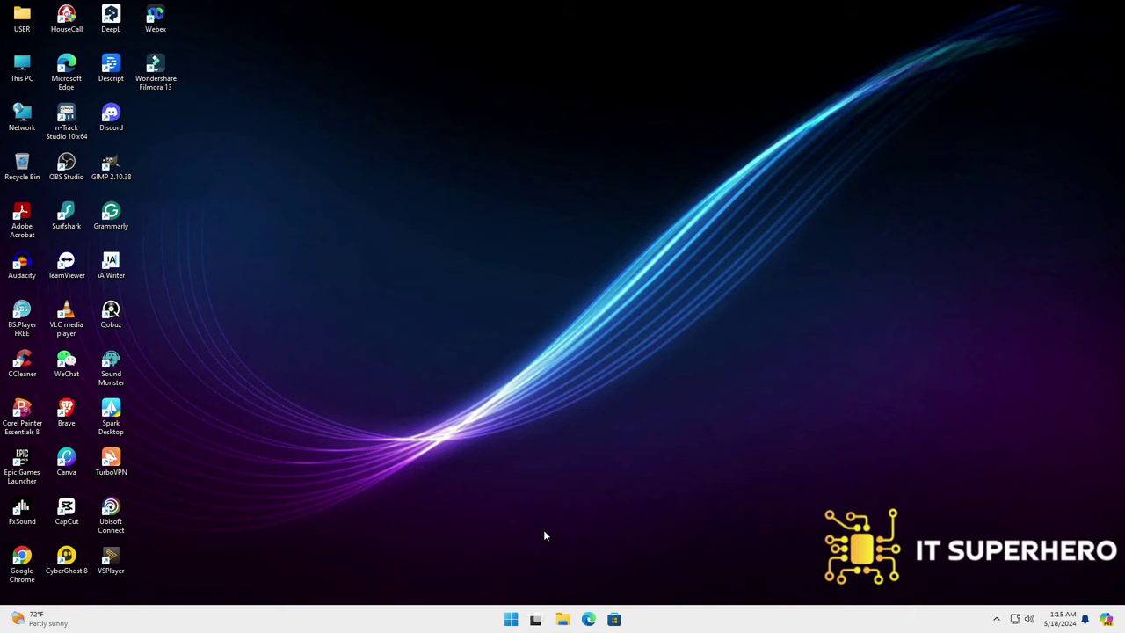